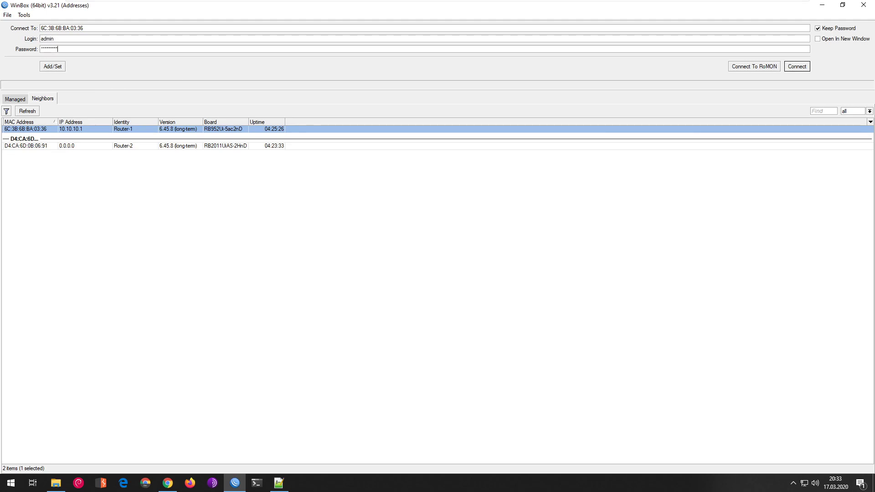
- Log in to Router-1 at 10.10.10.1 with the admin account
key("Return")
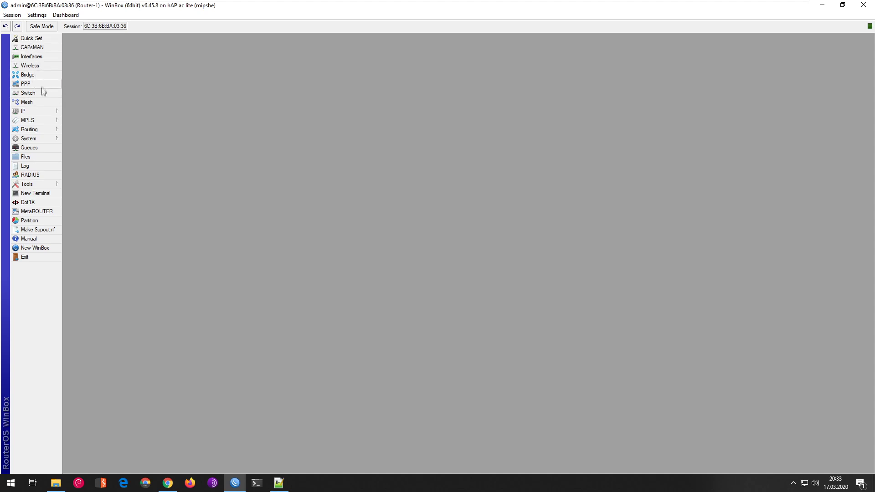
- Add VLAN interface vlan40-wifi-gosc with VLAN ID 40 on ether5-TRUNK, next to the existing VLANs
left_click(46, 58)
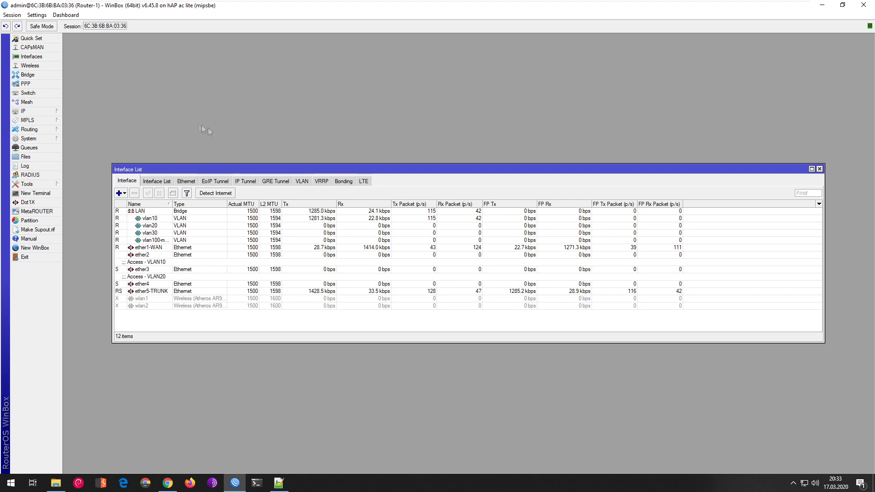
left_click(302, 181)
left_click(119, 193)
type("vlan40-")
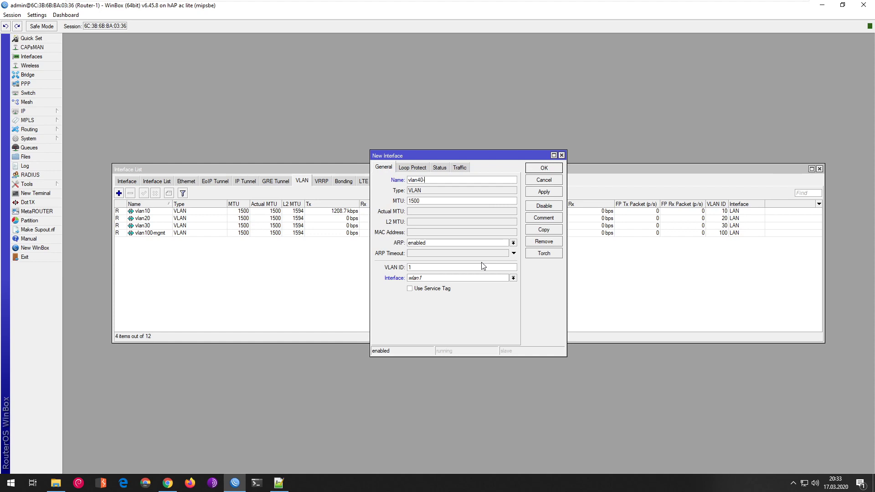
type("wifi-gosc")
left_click(513, 277)
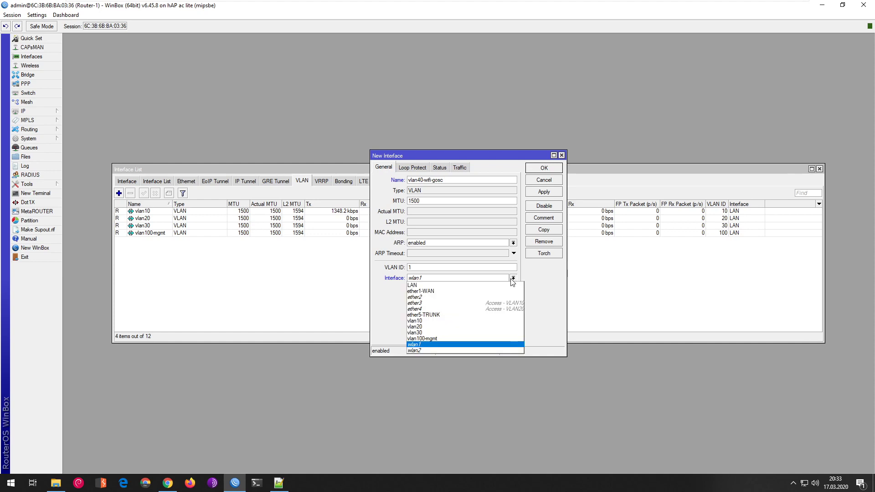
left_click(472, 315)
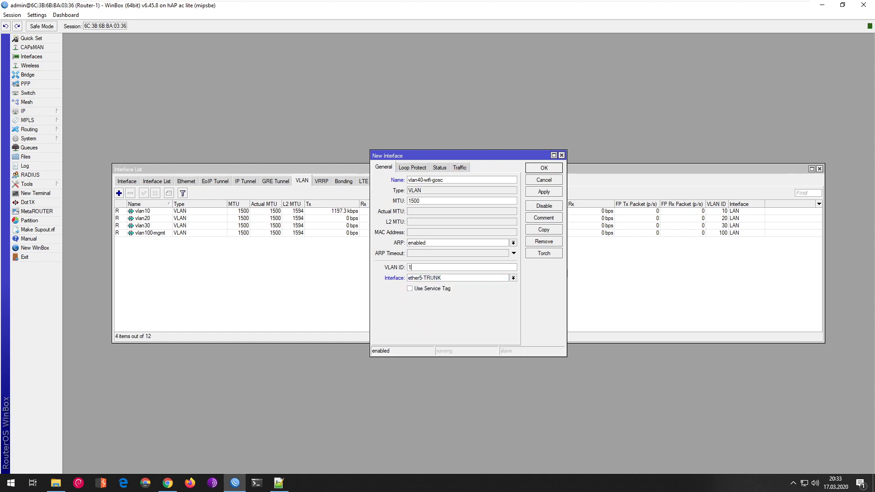
double_click(410, 267)
type("40")
left_click(551, 191)
left_click(544, 168)
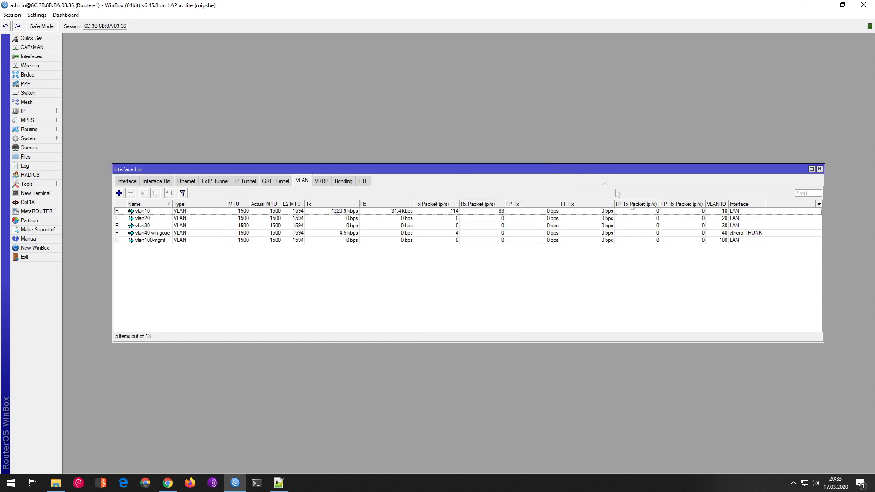
left_click(819, 169)
- Add IP address 10.10.40.1/24 on interface vlan40-wifi-gosc
left_click(23, 112)
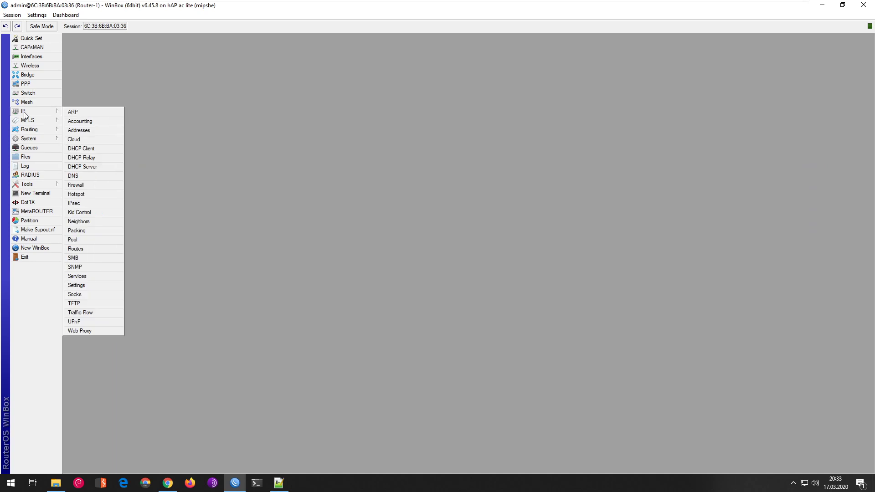
left_click(78, 130)
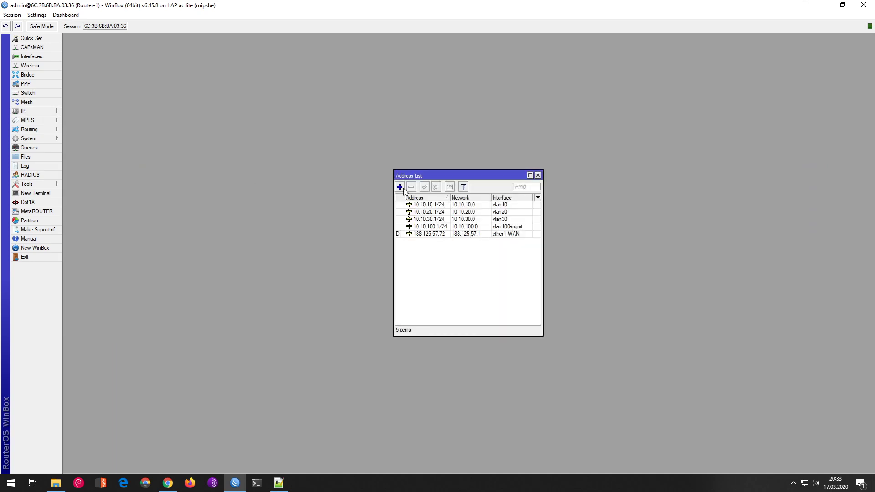
left_click(399, 187)
type("10.1")
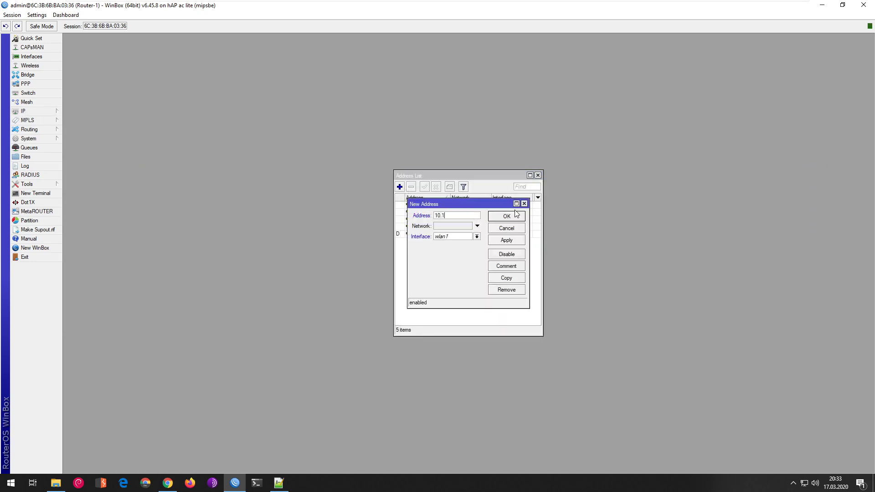
type("0.40.1/24")
left_click(464, 237)
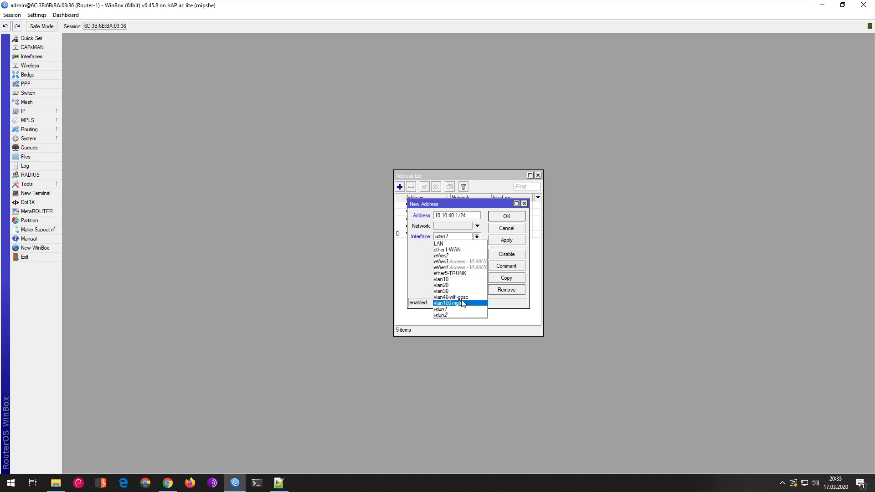
left_click(462, 297)
left_click(509, 240)
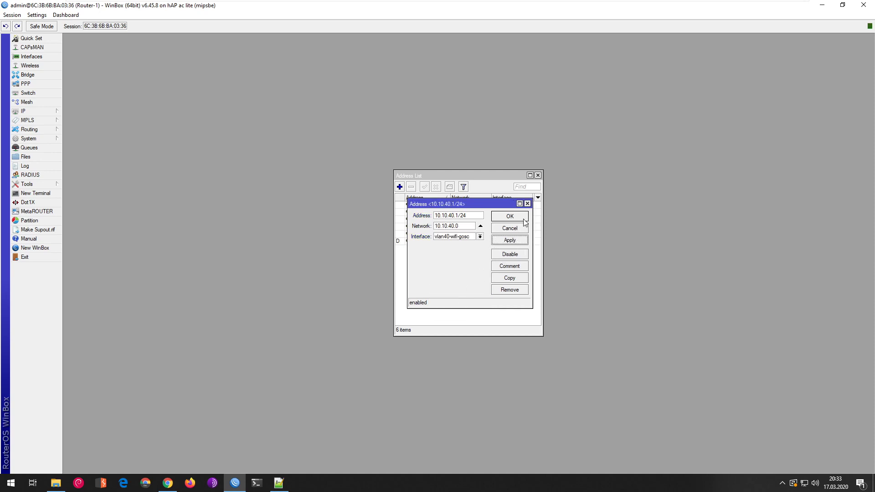
left_click(523, 219)
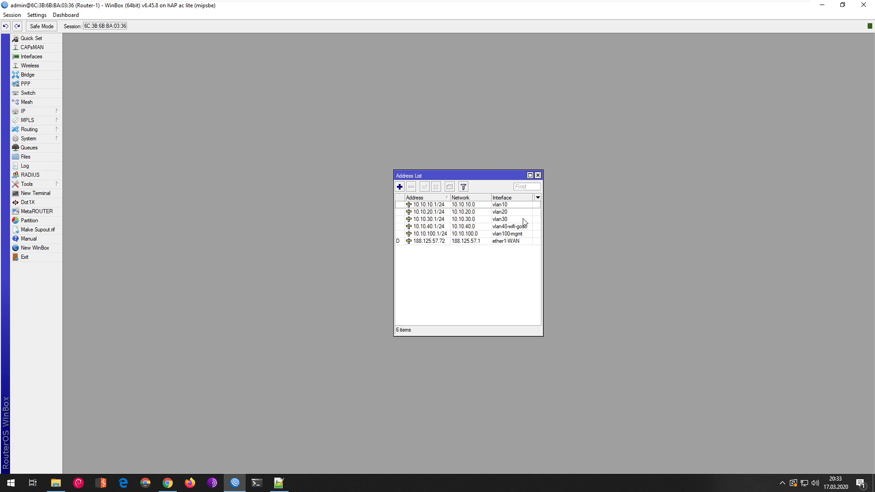
left_click(538, 175)
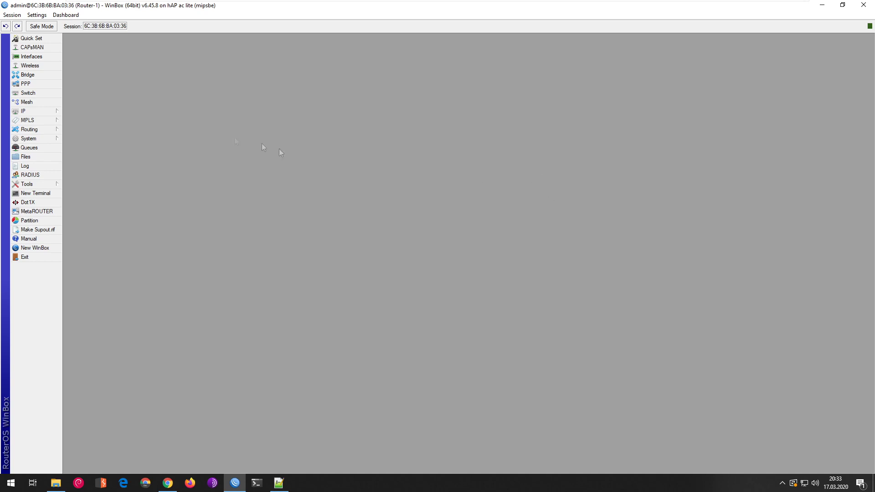
- Start the DHCP Setup wizard for interface vlan40-wifi-gosc
left_click(23, 109)
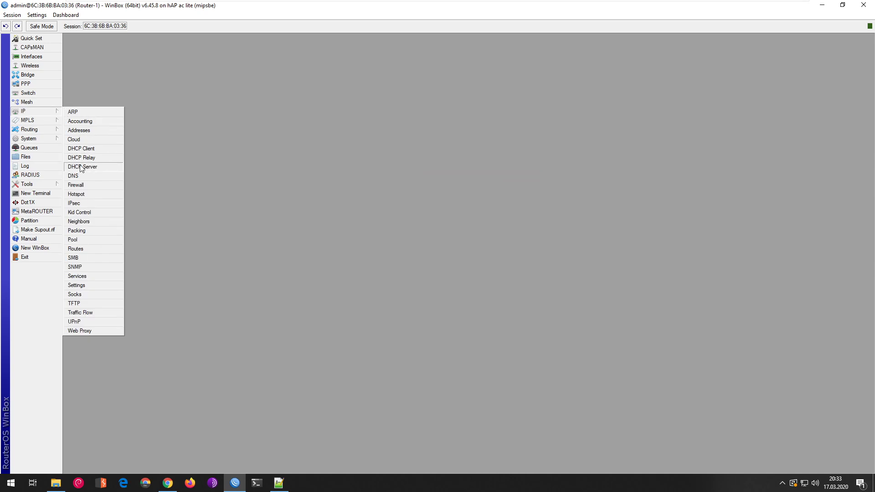
left_click(82, 167)
left_click(165, 154)
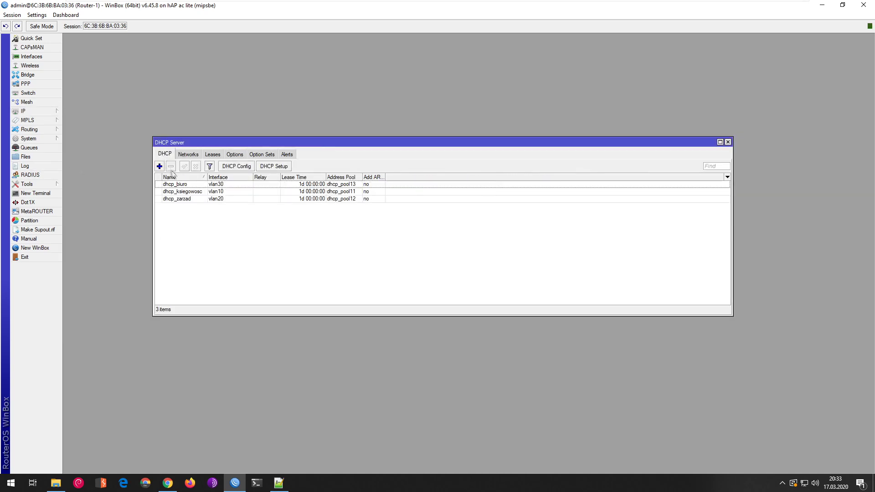
left_click(273, 166)
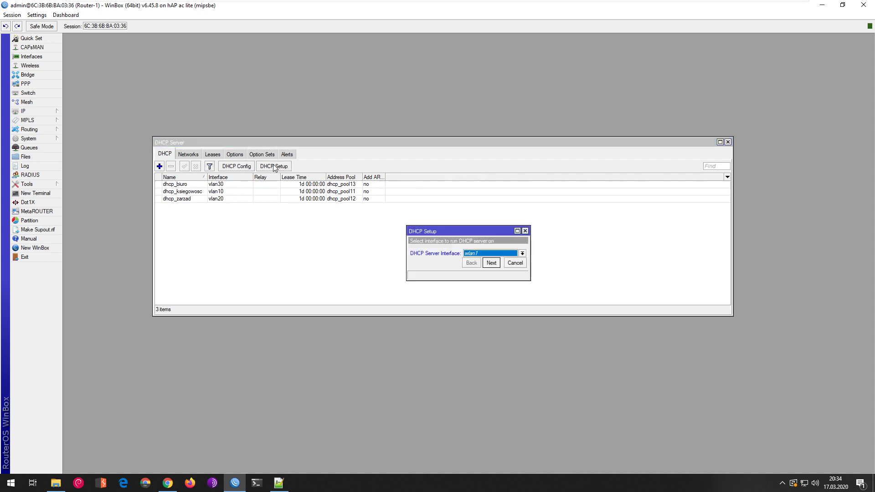
left_click(503, 254)
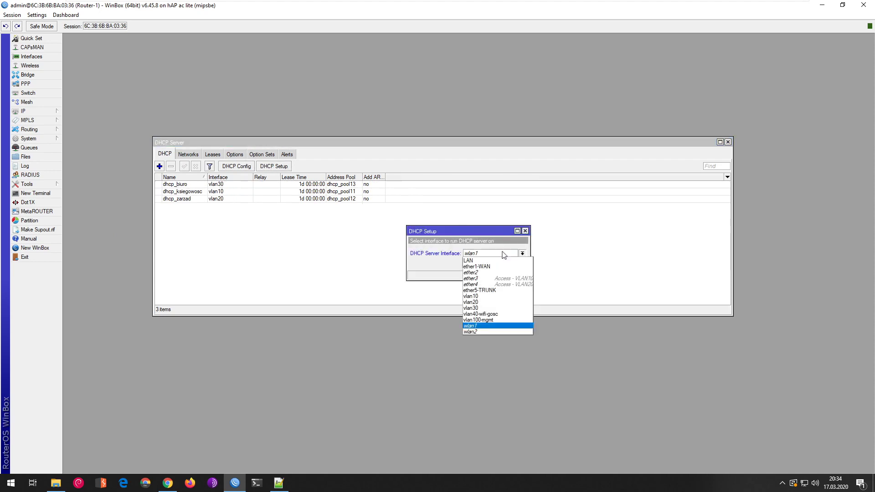
left_click(502, 314)
- Accept the suggested 10.10.40.0/24 network, gateway, range and DNS, with a 1d lease
left_click(491, 263)
left_click(491, 263)
left_click(492, 263)
left_click(491, 264)
left_click(494, 274)
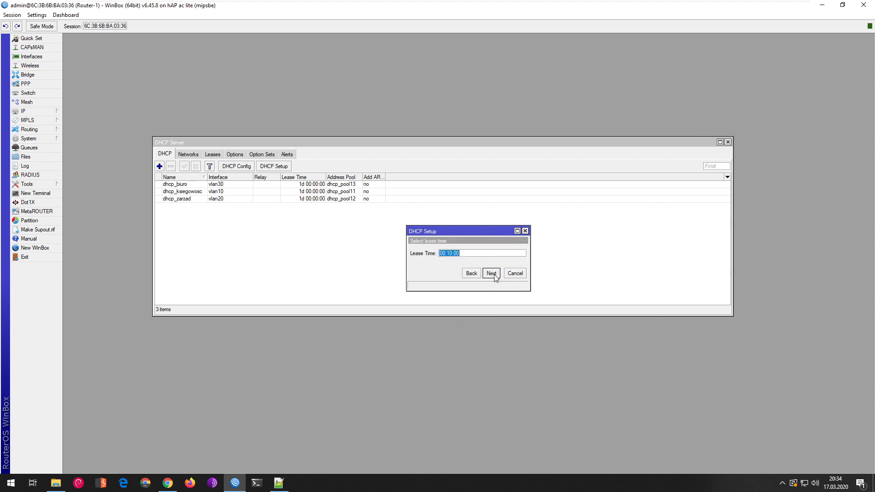
left_click(440, 254)
type("1d")
left_click(488, 275)
left_click(469, 251)
- Rename the new DHCP server dhcp1 to dhcp_wifi_gosc
double_click(182, 184)
key("End")
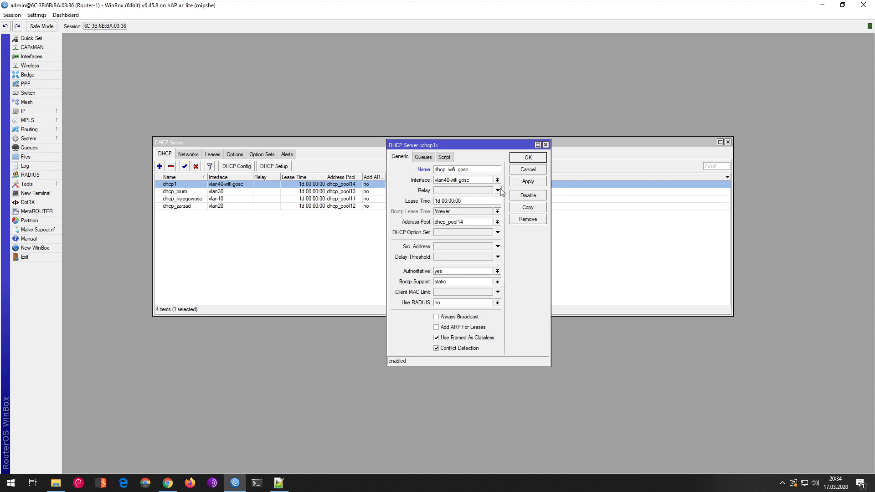
left_click(529, 181)
left_click(527, 157)
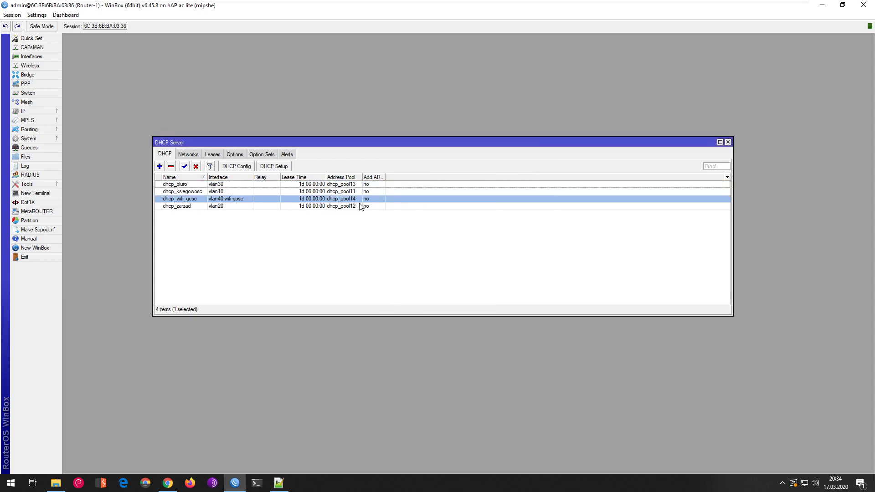
left_click(728, 141)
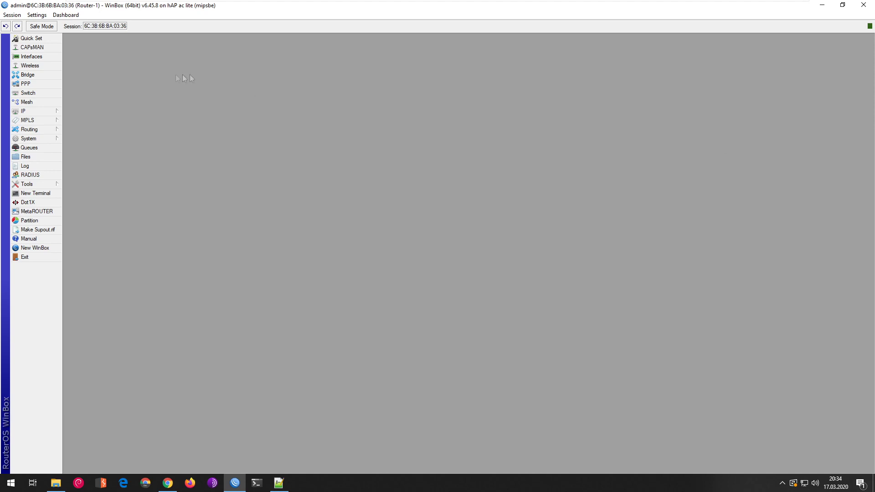
- Add bridge VLAN entry 40 on the LAN bridge, tagged on ether5-TRUNK
left_click(34, 76)
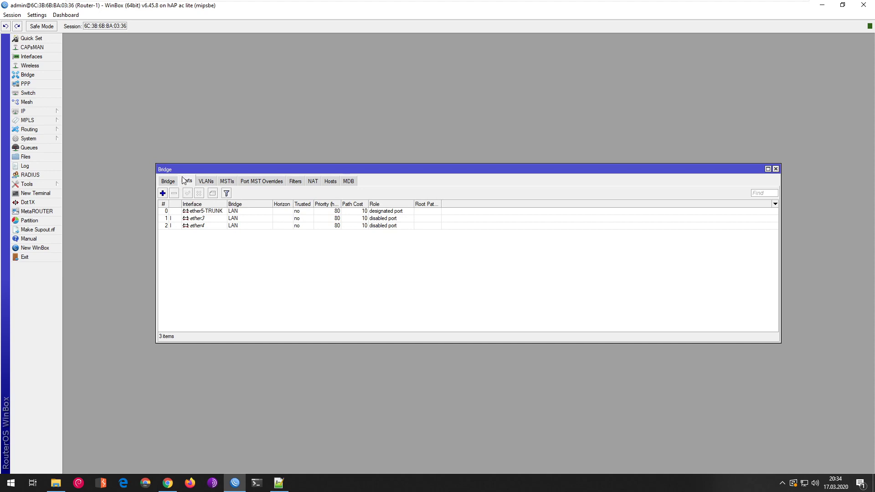
left_click(206, 181)
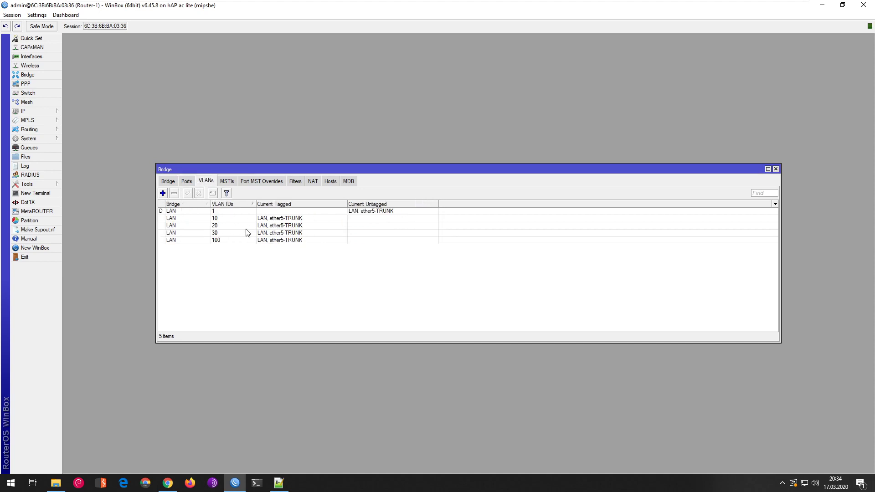
left_click(163, 193)
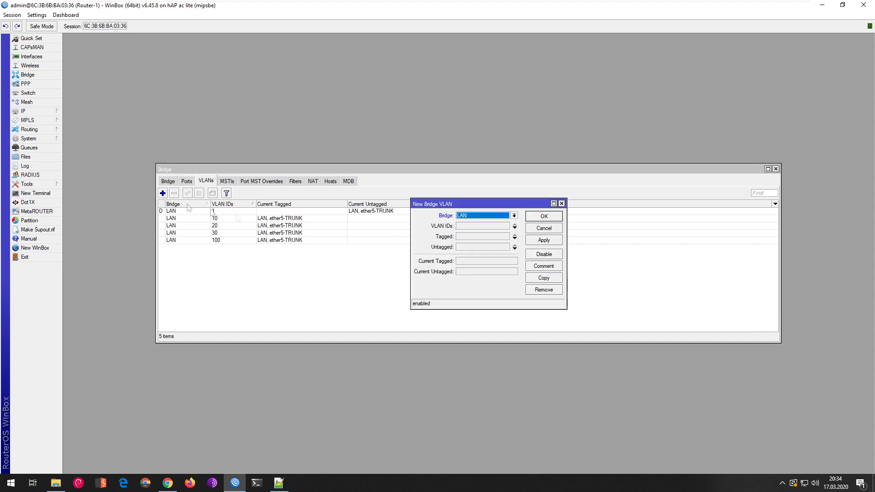
left_click(488, 225)
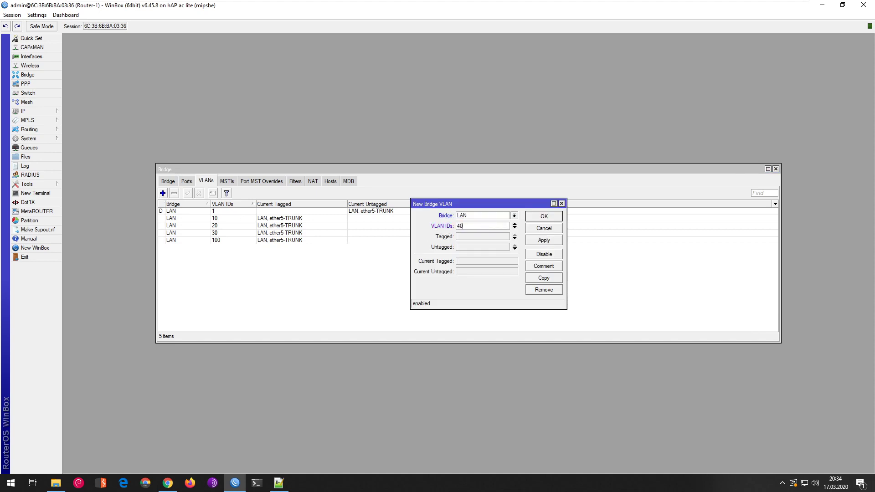
left_click(499, 236)
left_click(506, 237)
left_click(493, 273)
left_click(544, 240)
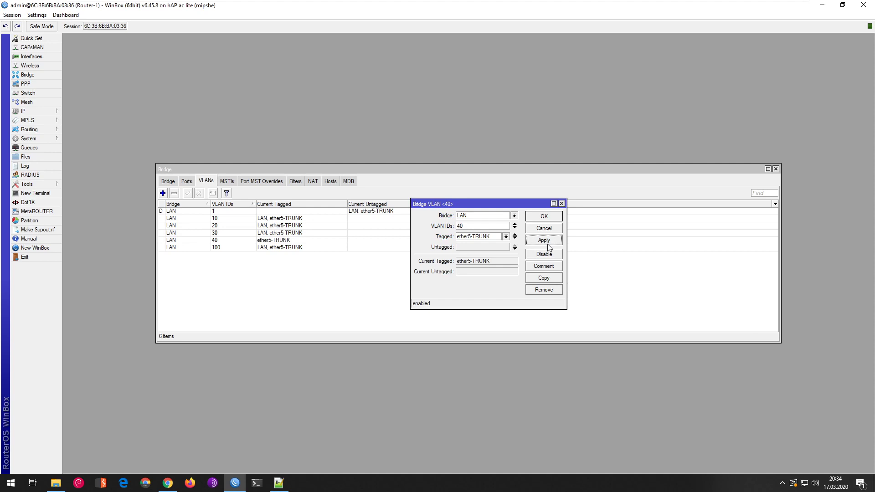
left_click(544, 216)
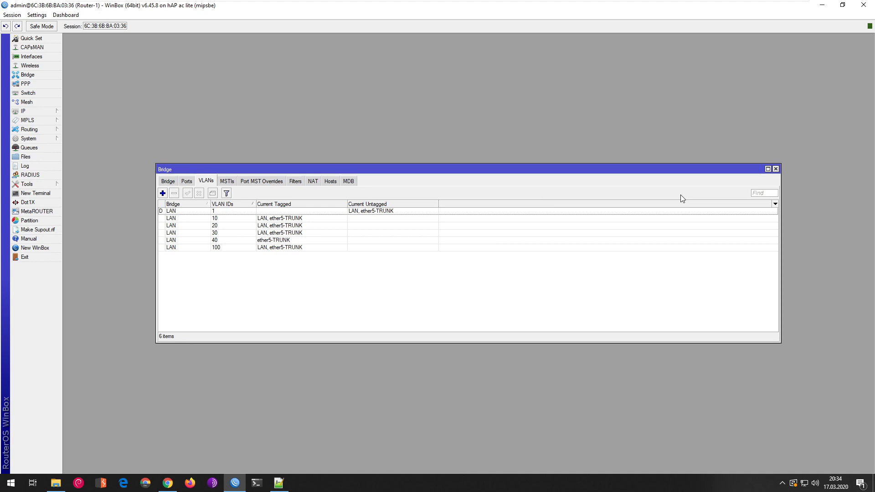
left_click(776, 169)
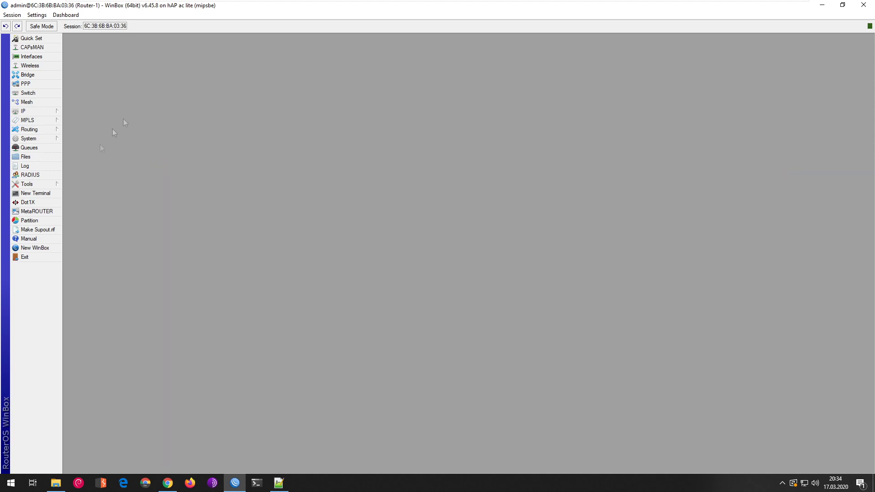
- Disconnect from Router-1 and connect to Router-2 from the Neighbors list
left_click(27, 256)
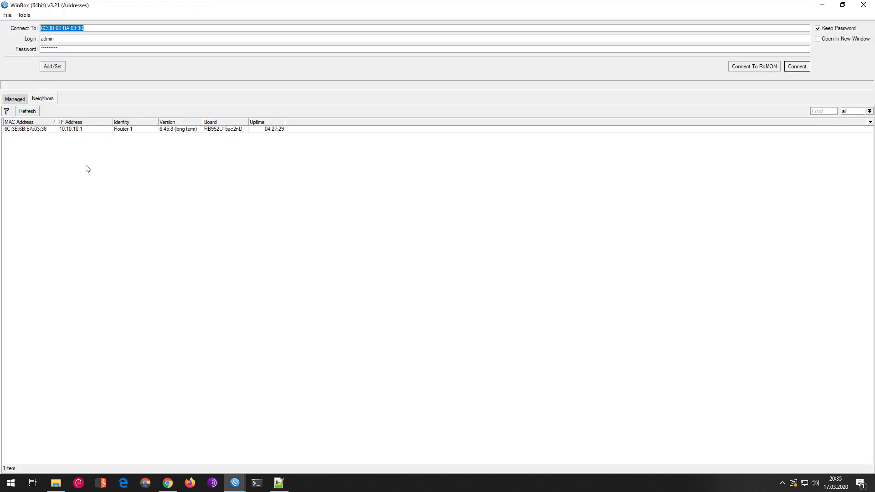
left_click(49, 146)
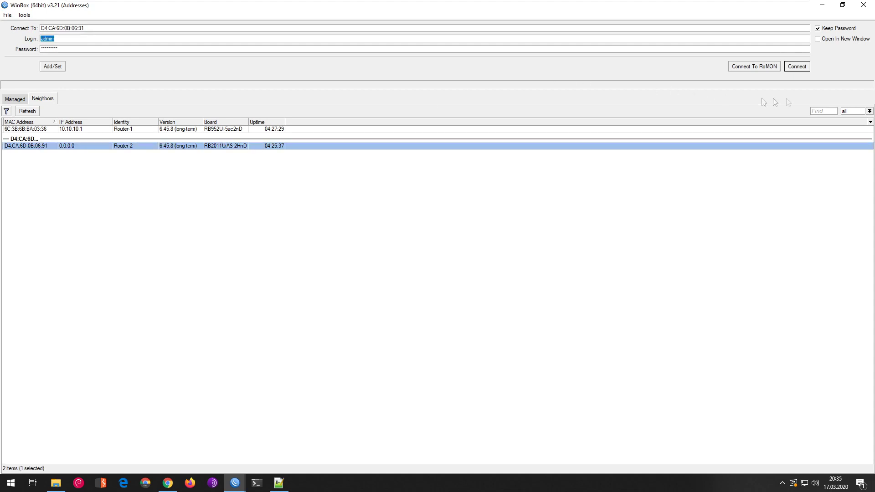
left_click(797, 67)
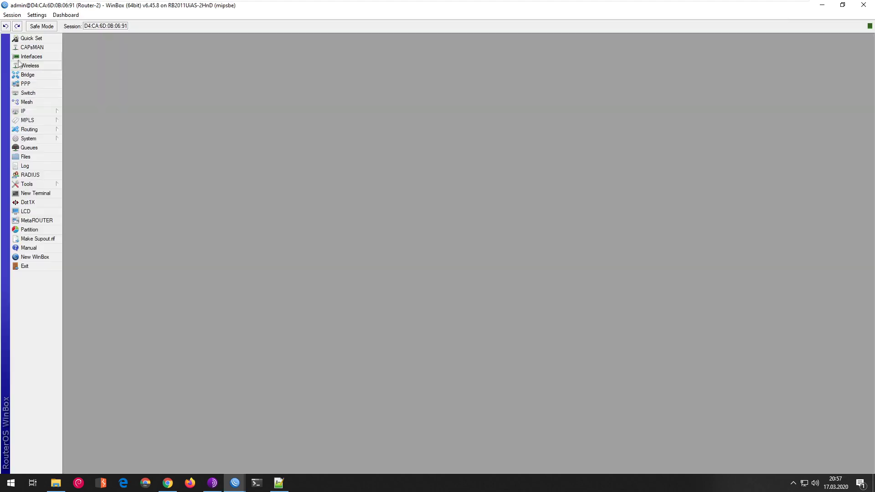
- On Router-2, add VLAN interface vlan40-wifi-gosc with VLAN ID 40 on the LAN bridge
left_click(25, 56)
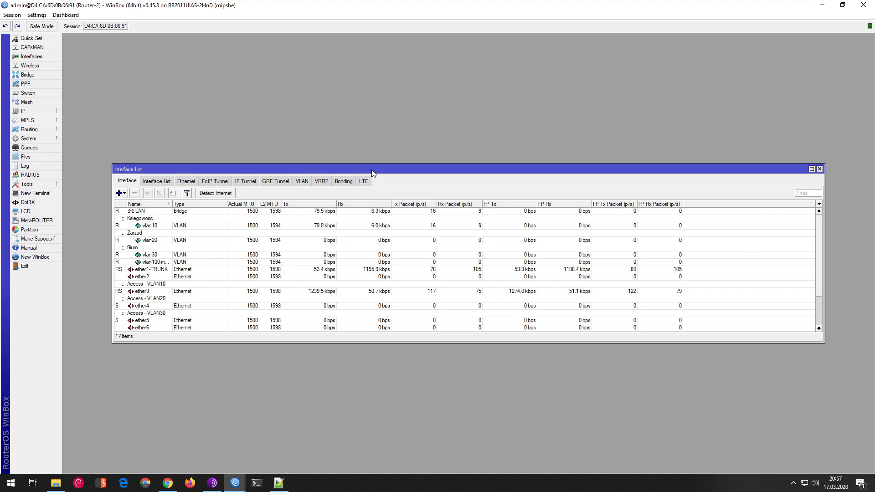
left_click(300, 182)
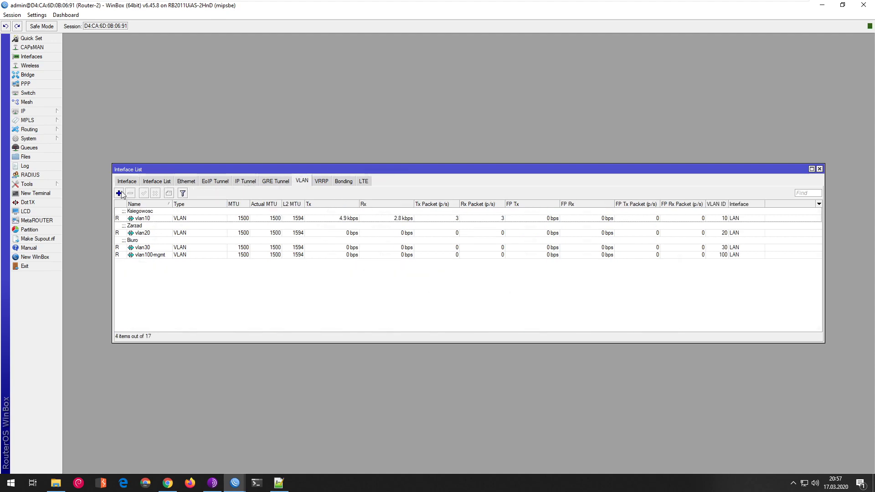
left_click(119, 194)
type("vlan")
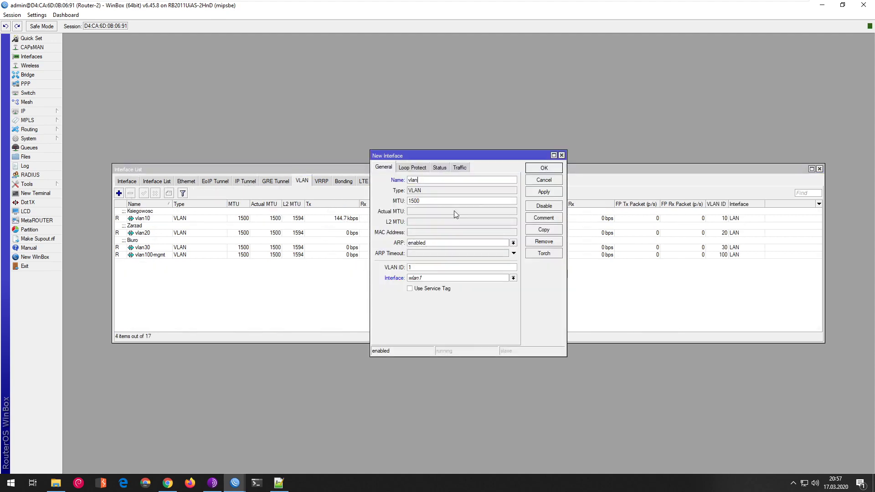
type("40-wifi-gosc")
left_click(427, 266)
type("40")
left_click(439, 279)
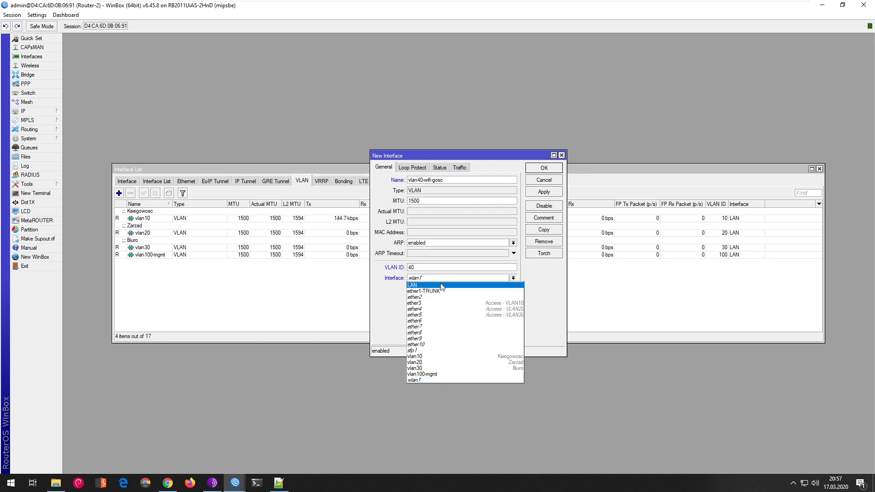
left_click(441, 286)
left_click(544, 192)
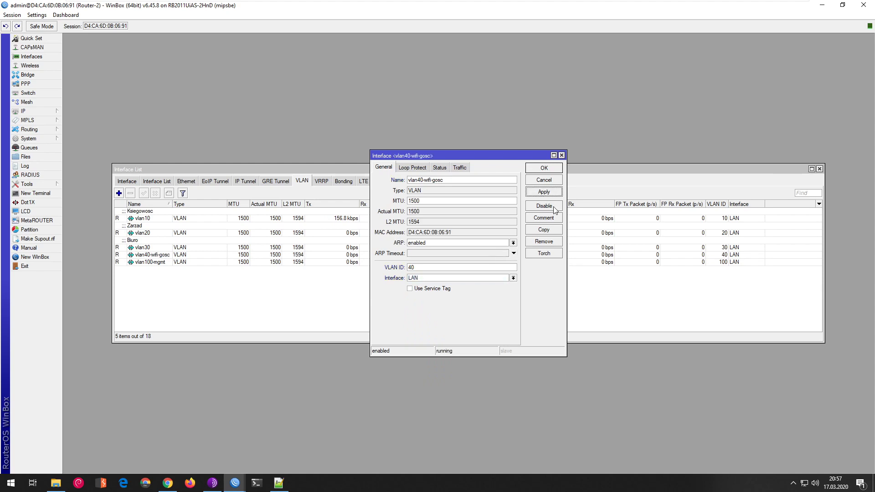
left_click(543, 169)
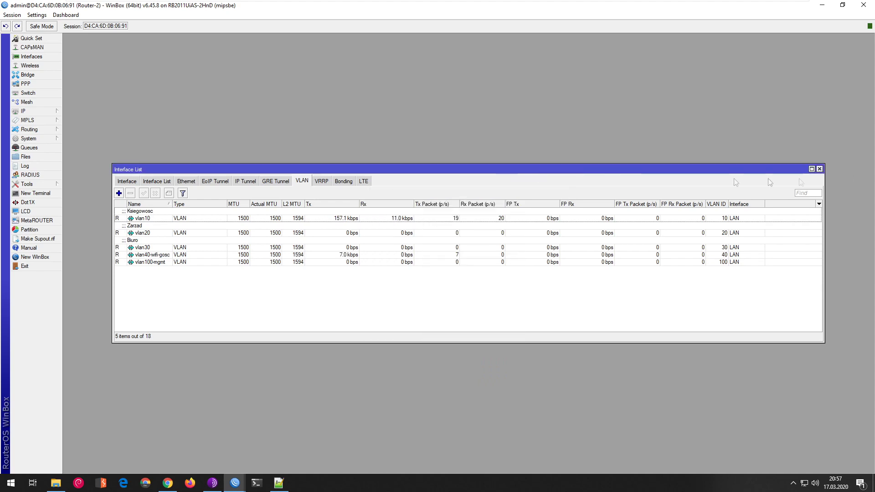
left_click(819, 169)
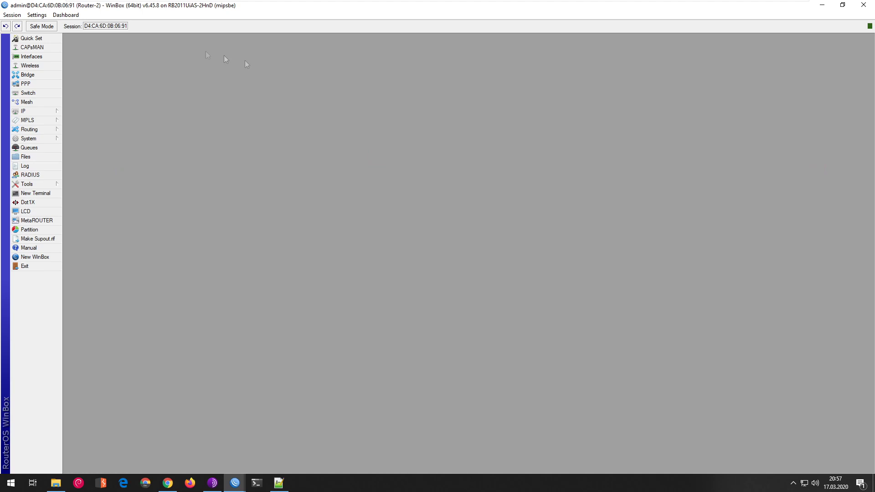
- Create security profile haslo_biuro using WPA2 PSK only, with its pre-shared key
left_click(30, 66)
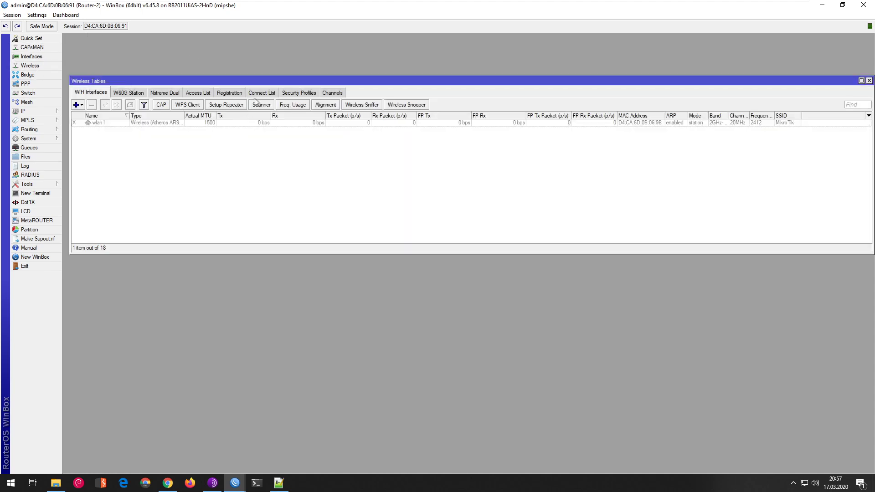
left_click(294, 93)
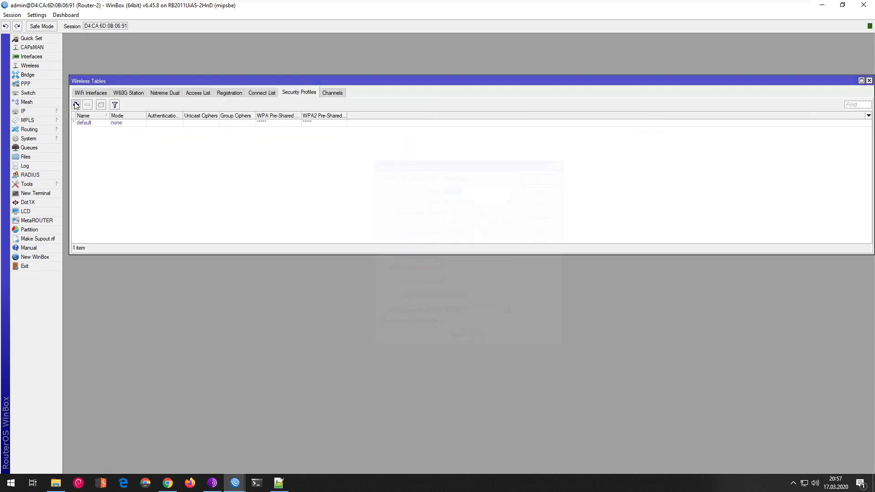
left_click(76, 105)
type("haslo_go")
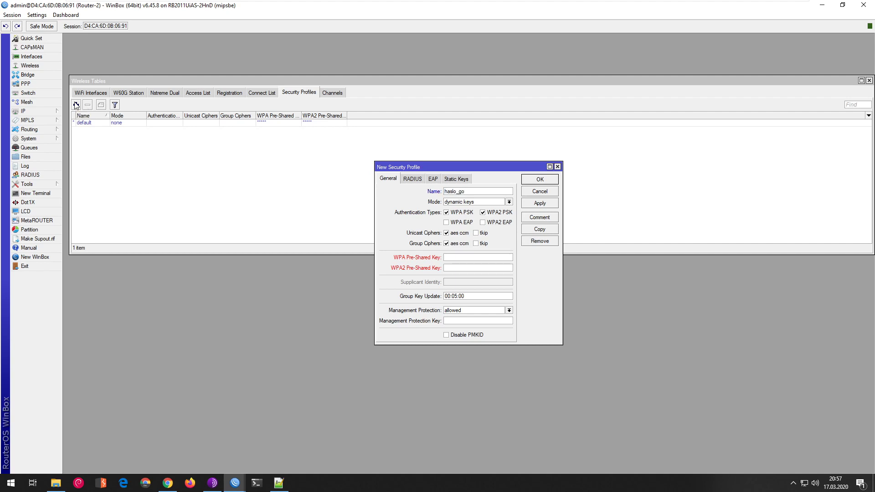
key("BackSpace")
key("BackSpace")
key("BackSpace")
key("BackSpace")
key("BackSpace")
key("BackSpace")
key("BackSpace")
left_click(446, 212)
left_click(451, 268)
type("********")
left_click(537, 205)
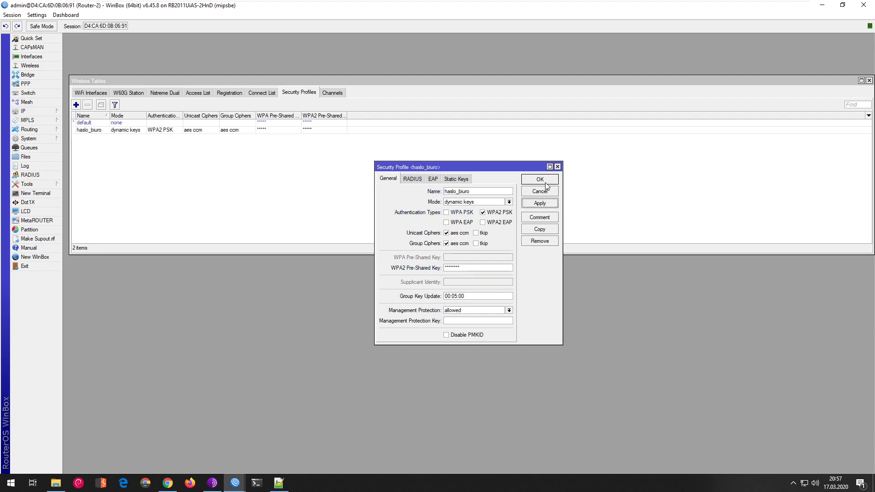
left_click(542, 180)
- Begin a second WPA2-only profile named haslo_gosc and its key
left_click(76, 105)
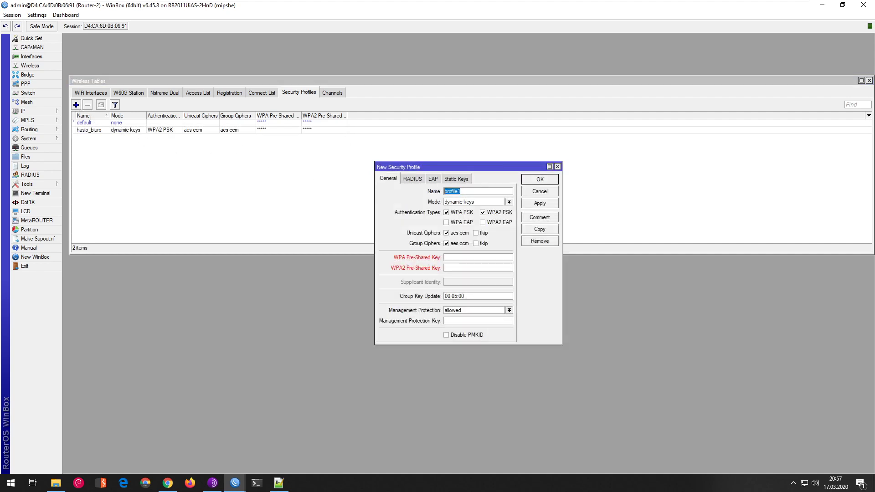
type("haslo_gosc")
left_click(446, 213)
left_click(448, 268)
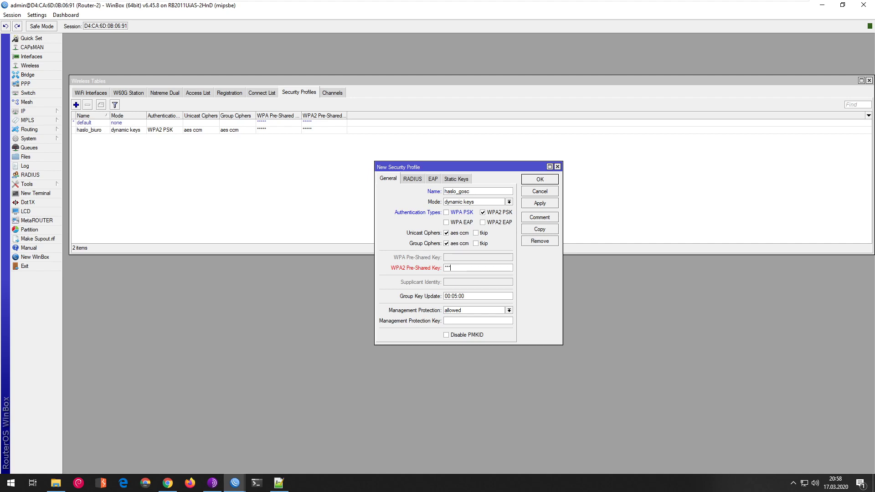
- Save haslo_gosc, then set wlan1 to ap bridge mode on band 2GHz-G/N
left_click(539, 203)
left_click(539, 180)
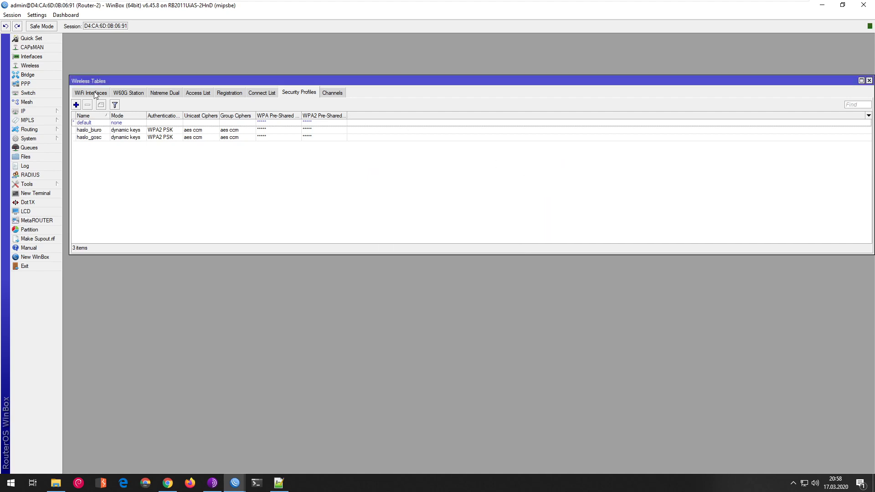
left_click(94, 93)
double_click(112, 123)
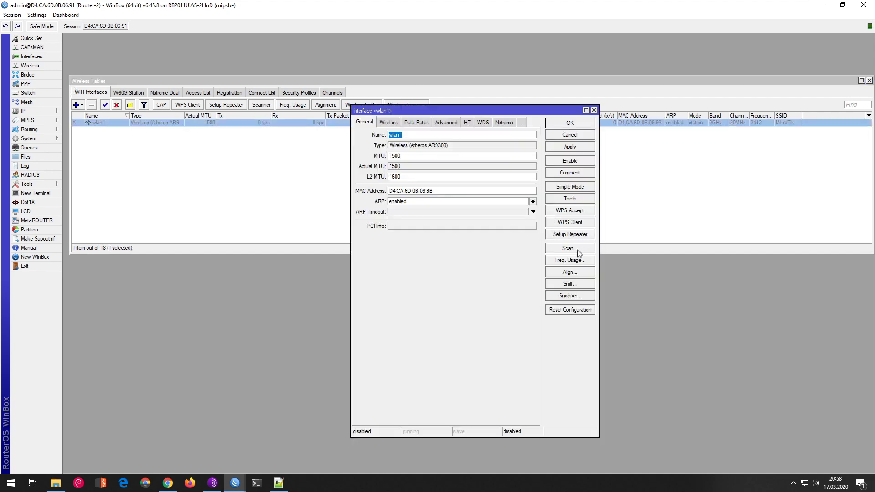
left_click(390, 122)
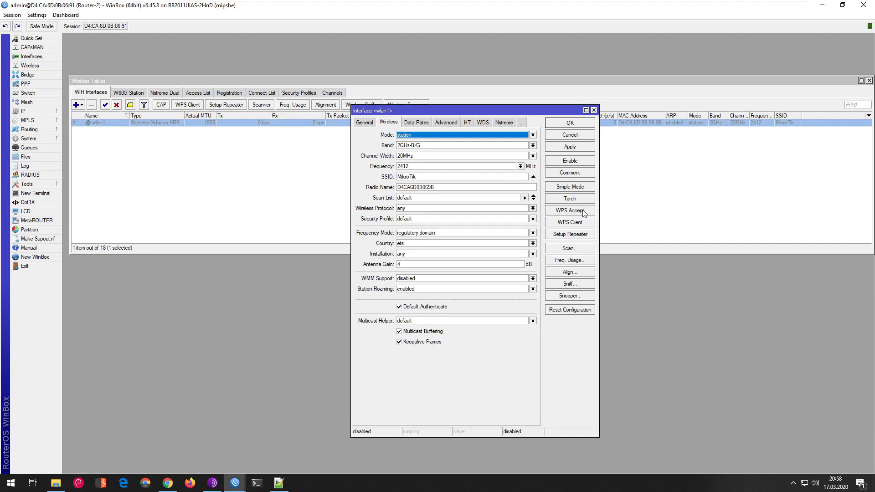
left_click(433, 137)
left_click(440, 149)
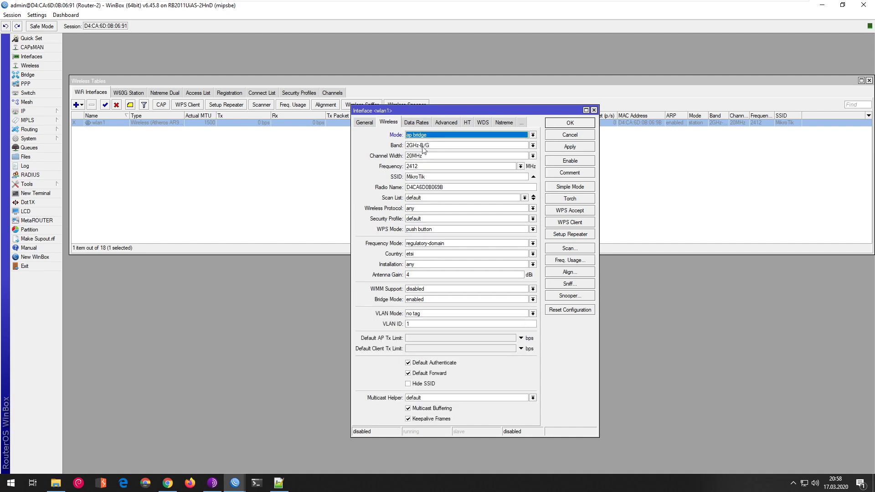
left_click(440, 149)
left_click(441, 183)
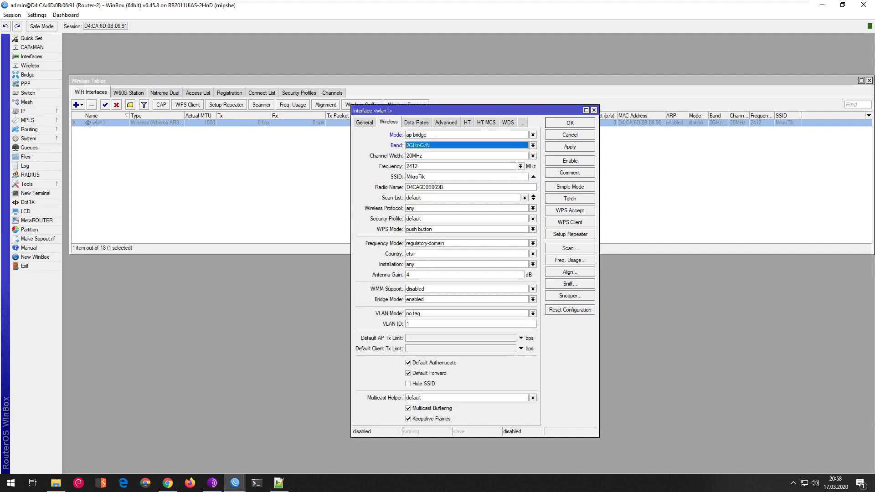
- Give wlan1 SSID Biuro and security profile haslo_biuro, with WPS disabled
double_click(415, 177)
type("Biuro")
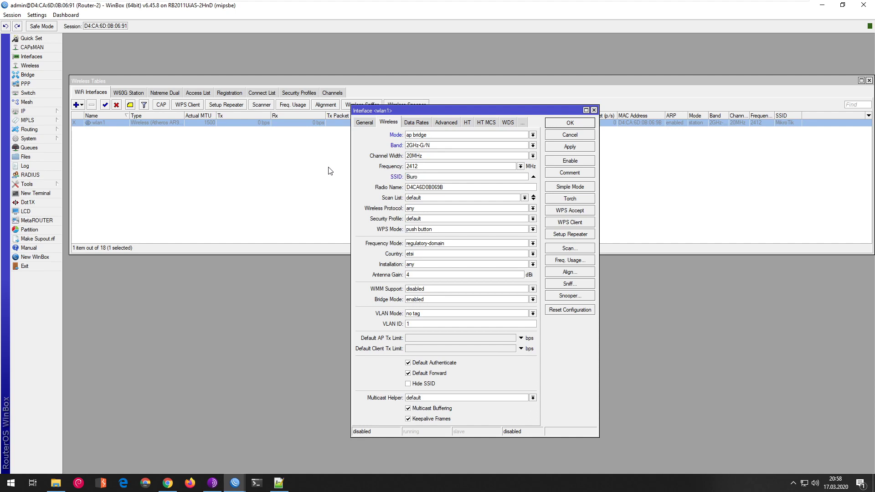
left_click(422, 219)
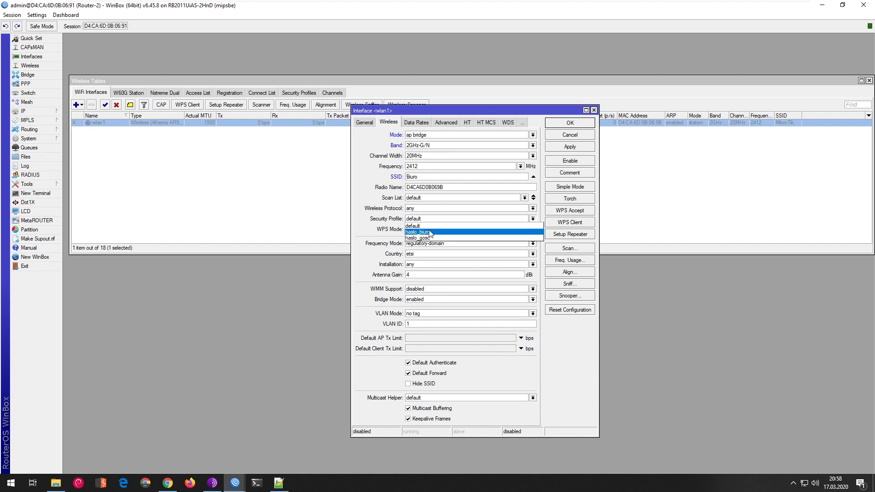
left_click(433, 233)
left_click(432, 237)
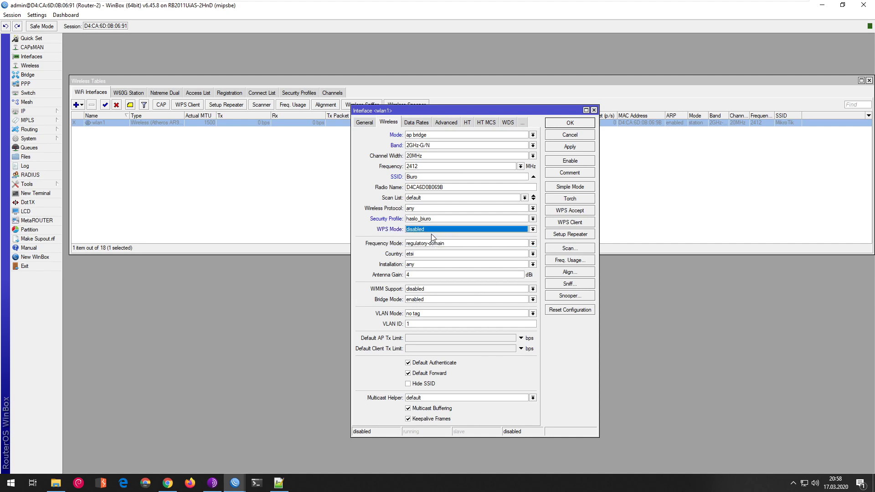
- Set wlan1's country to poland and VLAN mode to use tag with ID 30
left_click(432, 243)
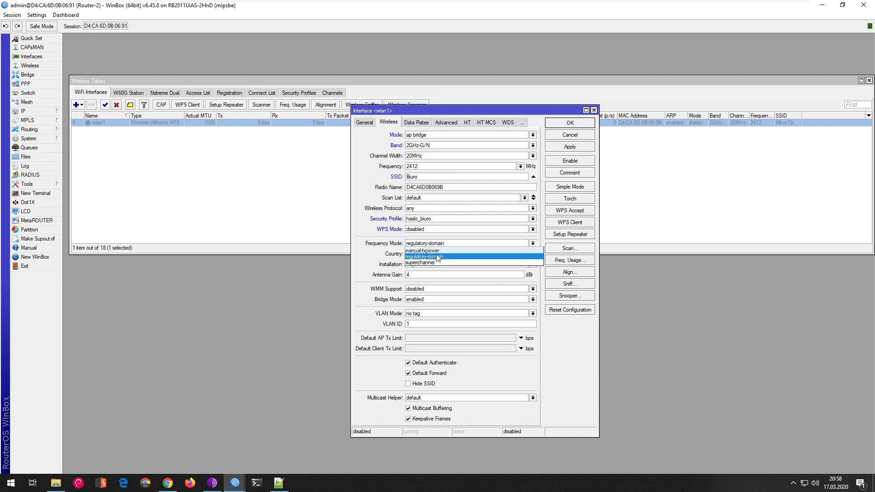
left_click(432, 257)
left_click(439, 254)
type("poland")
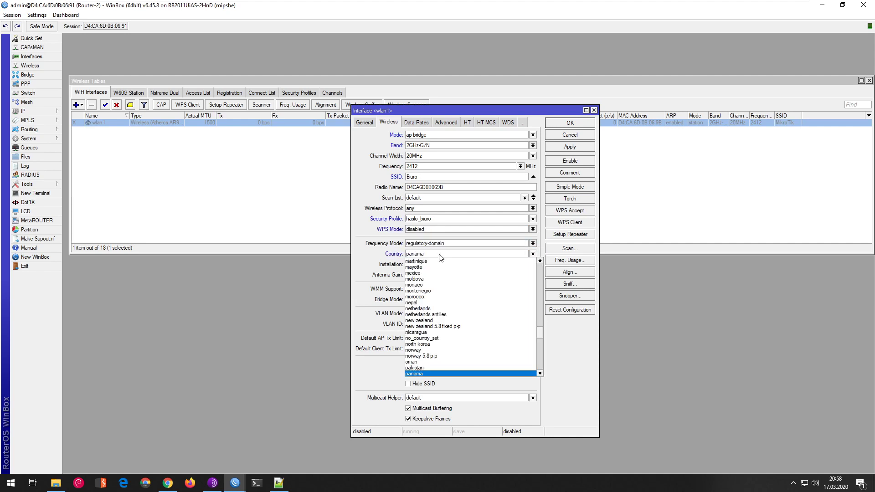
key("Return")
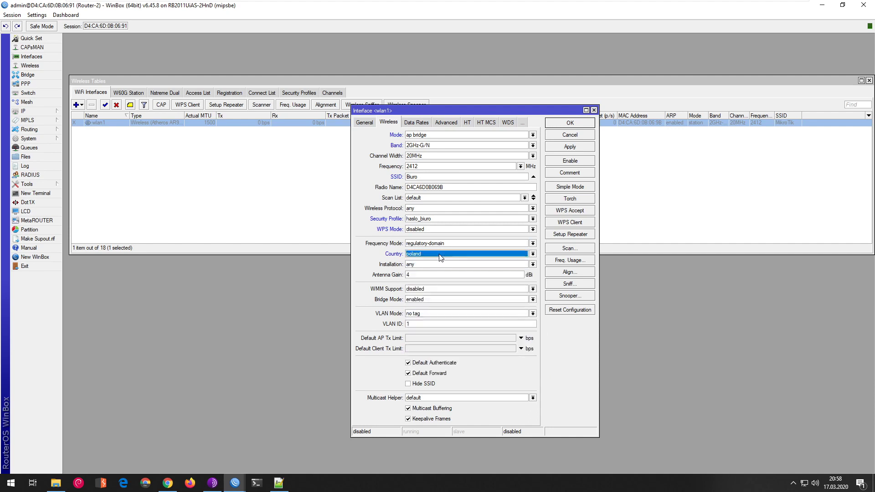
left_click(434, 315)
left_click(429, 332)
left_click(428, 323)
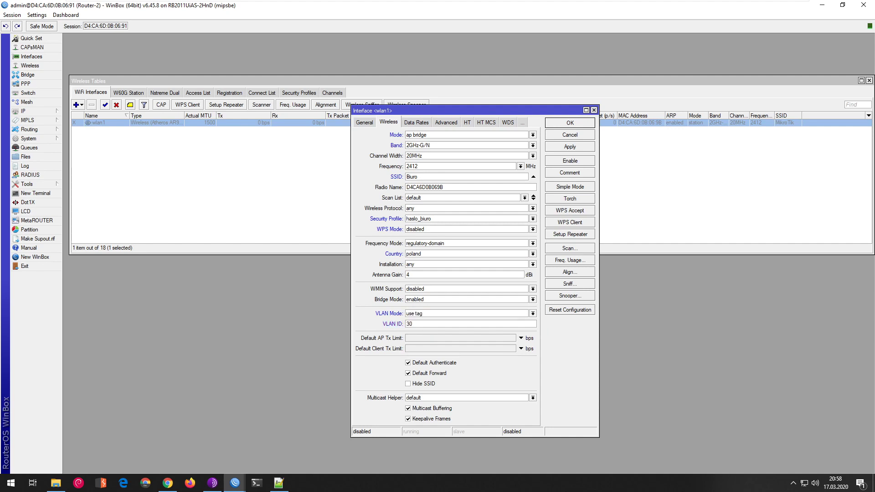
- Remove all B data rates from wlan1, apply, and add a new virtual interface
left_click(416, 122)
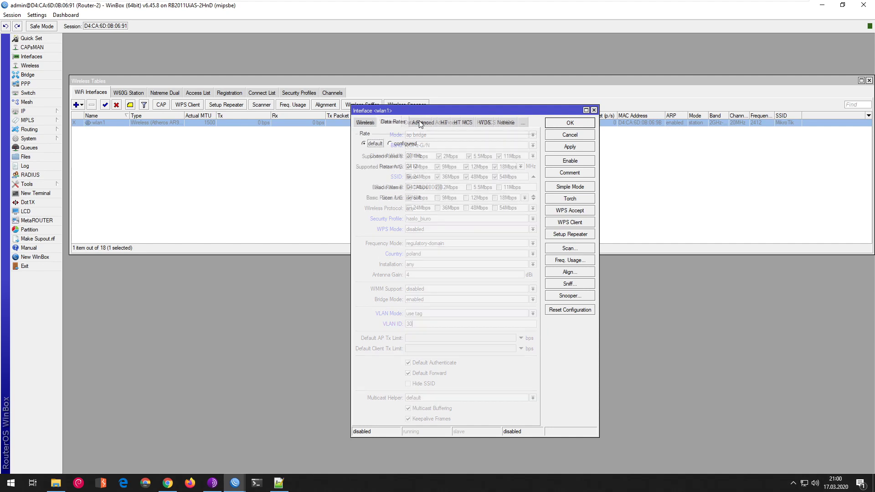
left_click(403, 143)
left_click(415, 157)
left_click(449, 156)
left_click(482, 156)
left_click(509, 156)
left_click(420, 188)
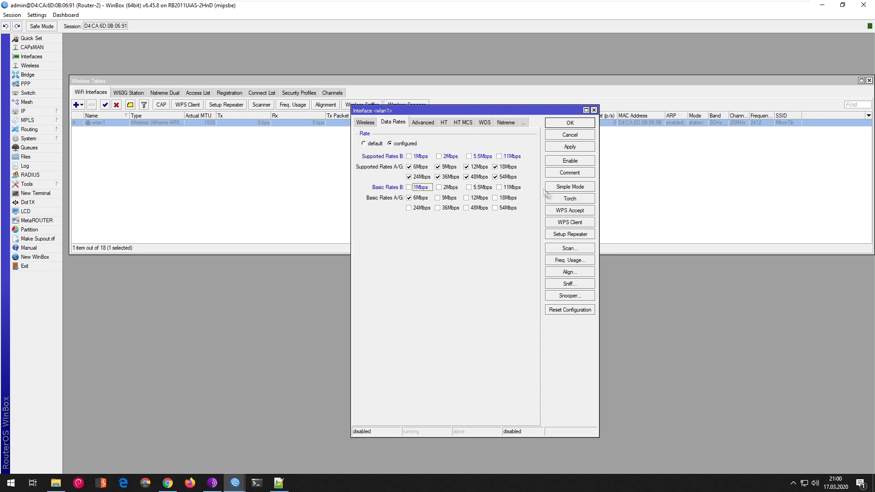
left_click(577, 147)
left_click(581, 124)
left_click(82, 105)
left_click(103, 115)
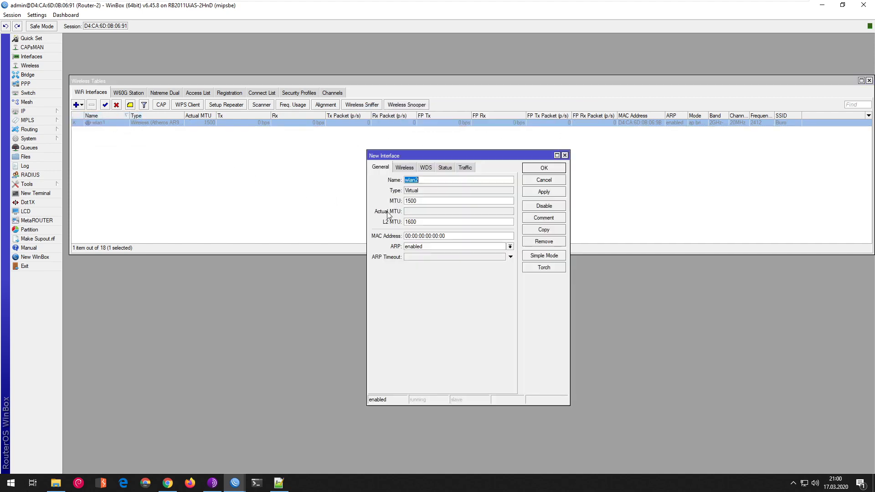
- Configure virtual AP wlan2-gosc with SSID Gosc, haslo_gosc and VLAN tag 40, then enable wlan1
left_click(428, 180)
left_click(404, 167)
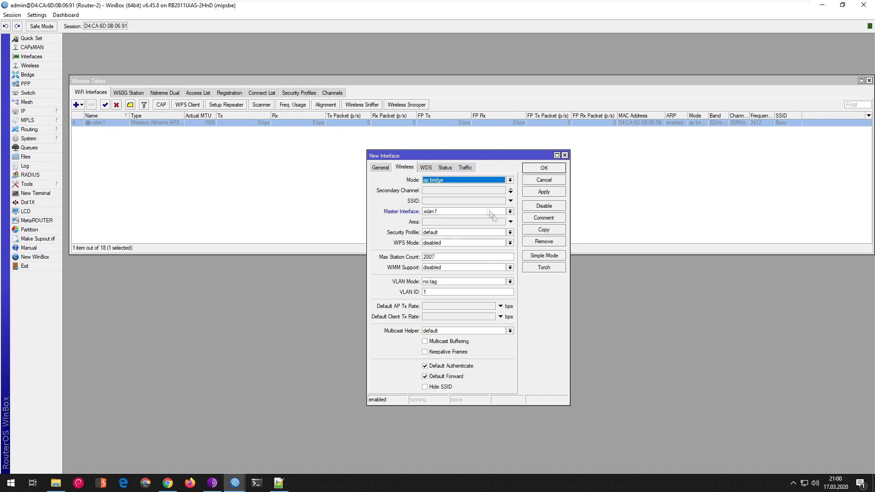
left_click(446, 201)
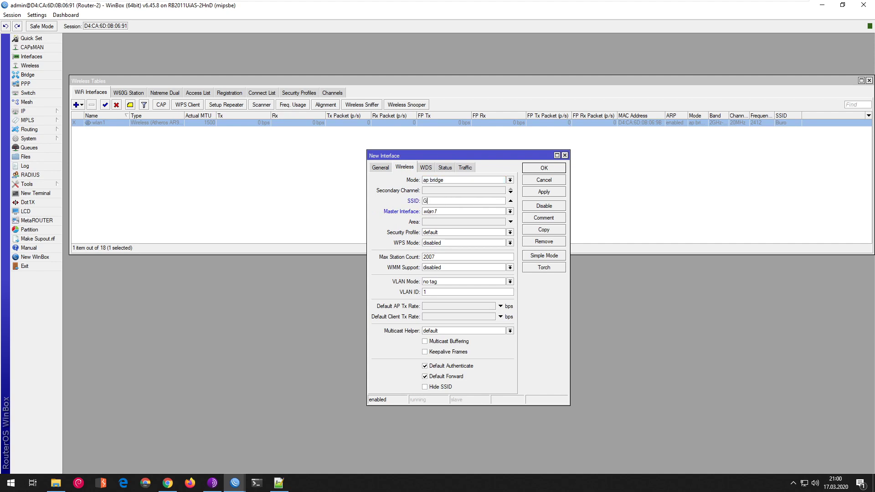
left_click(464, 232)
left_click(452, 252)
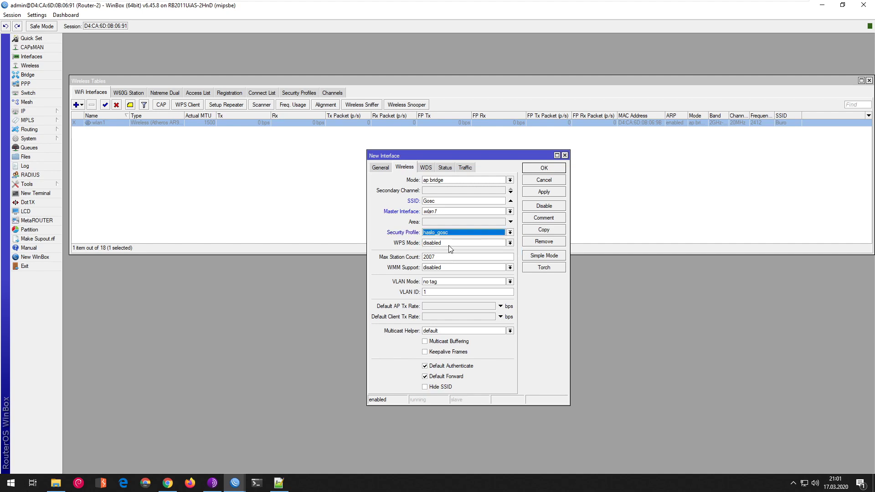
left_click(447, 282)
left_click(447, 300)
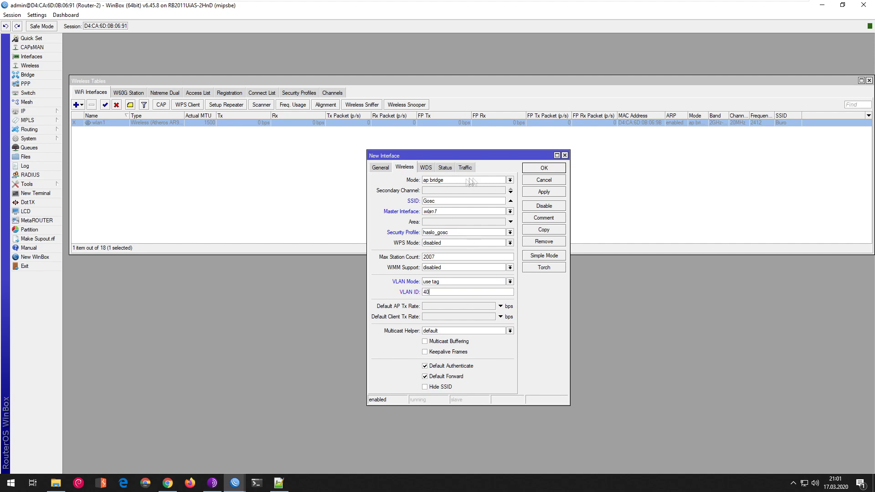
left_click(552, 195)
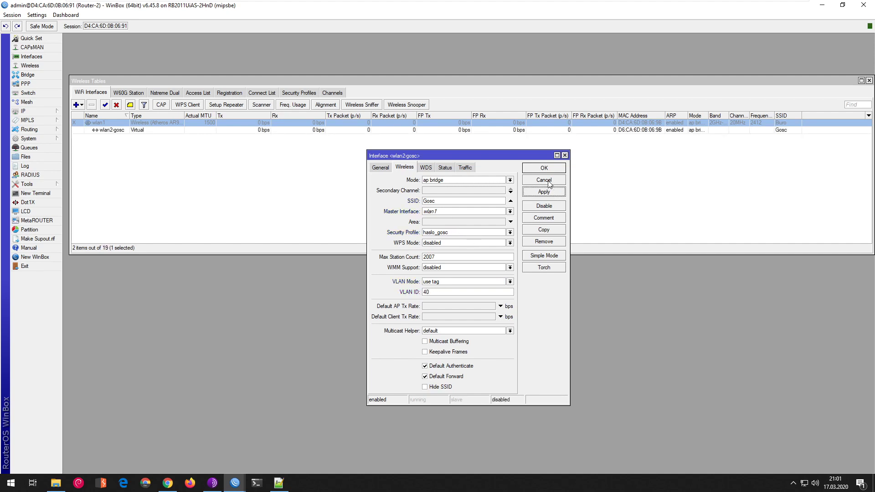
left_click(551, 181)
left_click(104, 105)
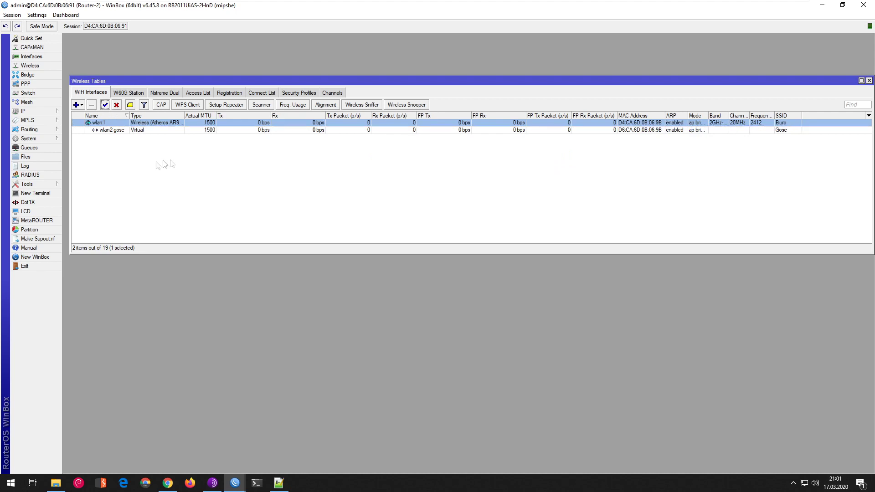
left_click(869, 81)
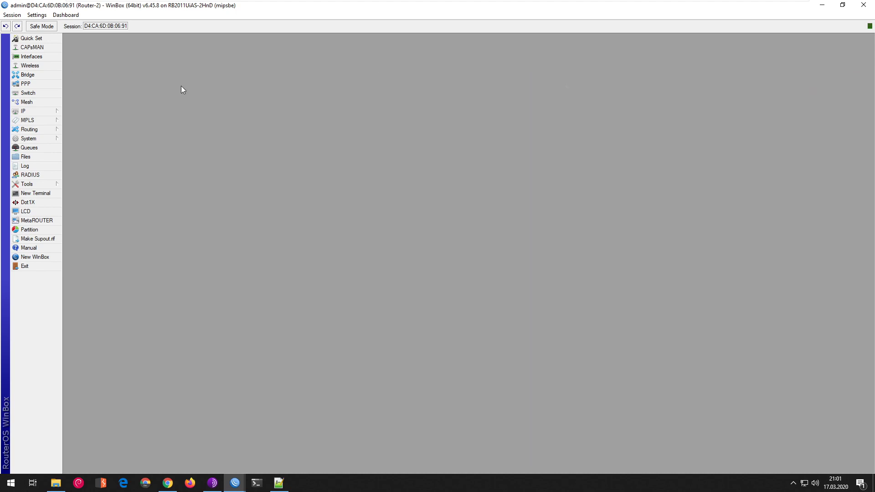
- Create a new bridge VLAN entry with VLAN ID 40
left_click(42, 74)
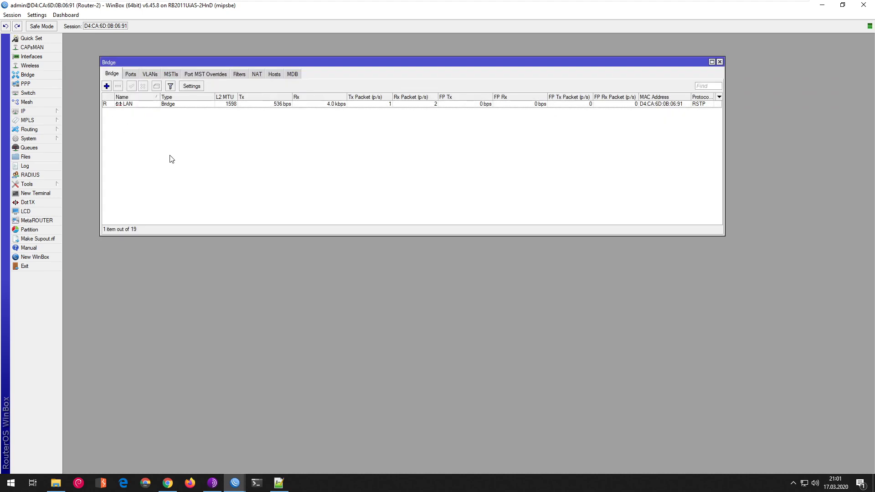
left_click(150, 74)
left_click(106, 88)
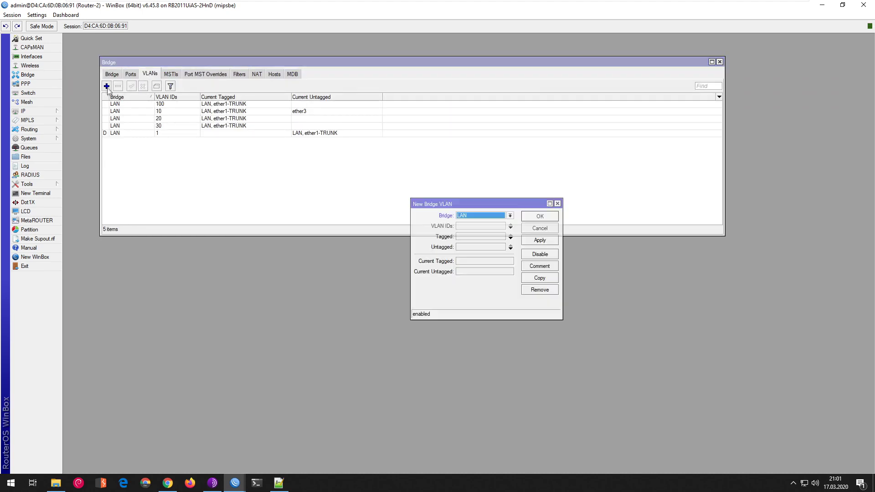
left_click(476, 226)
type("040")
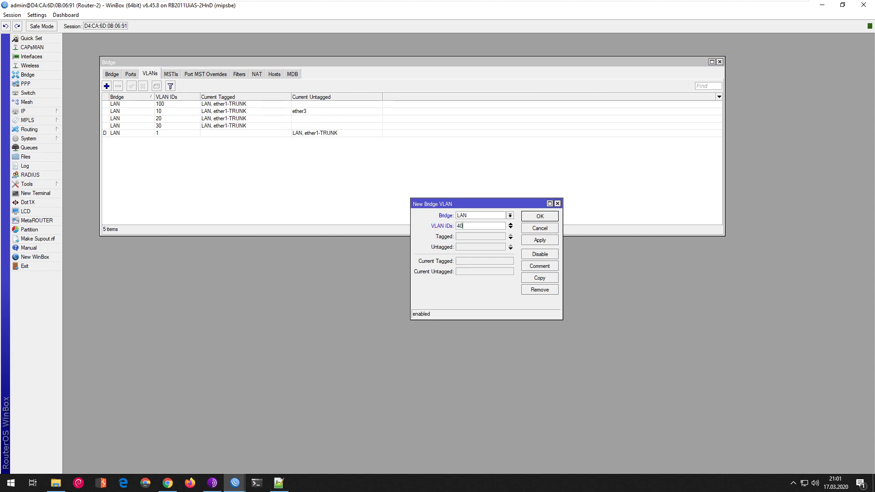
- Tag VLAN 40 on LAN, ether1-TRUNK and wlan2-gosc and save the entry
left_click(478, 236)
left_click(502, 236)
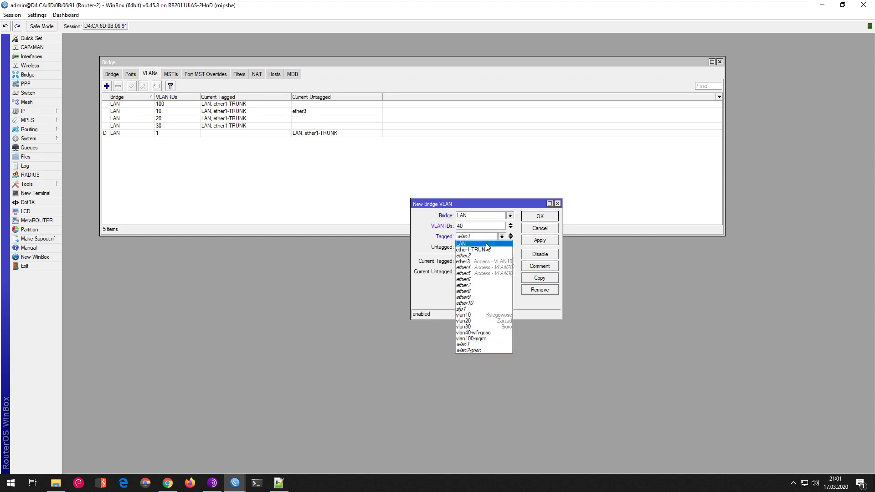
left_click(477, 241)
left_click(478, 247)
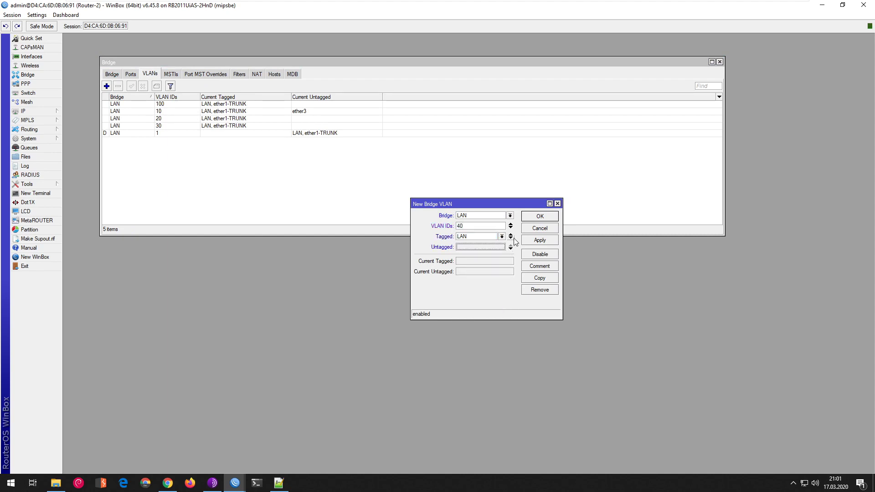
left_click(501, 247)
left_click(494, 256)
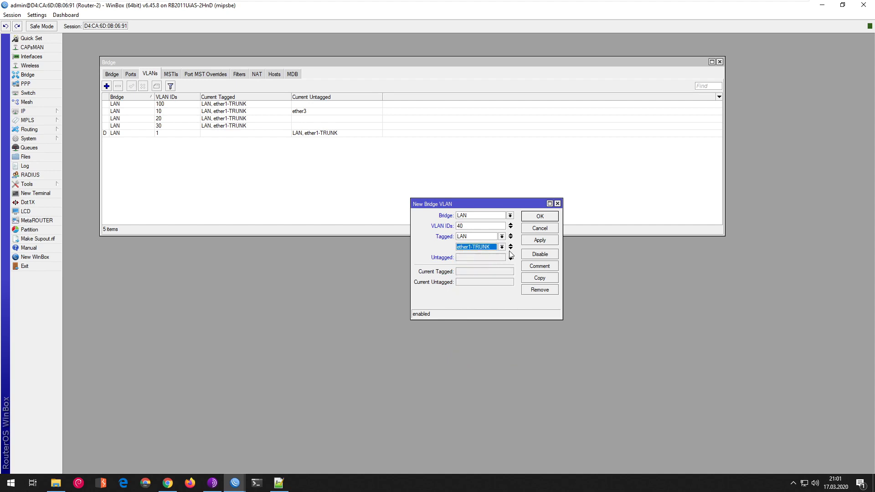
left_click(510, 249)
left_click(486, 258)
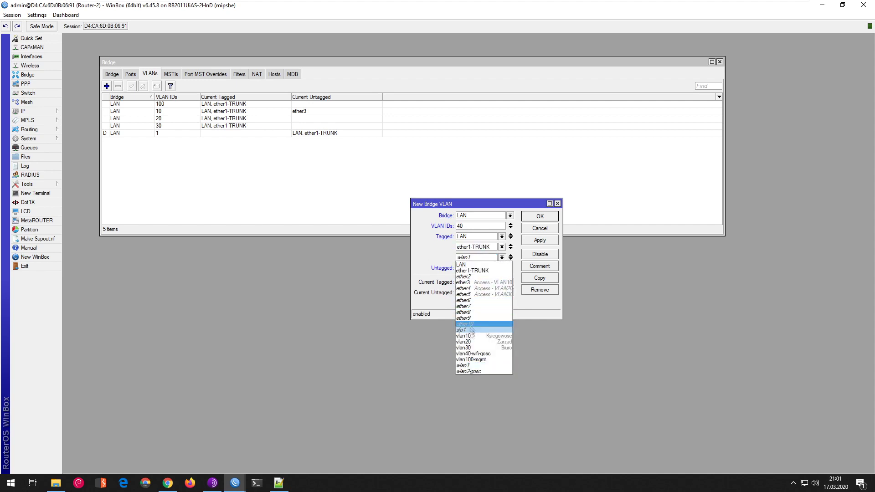
left_click(474, 372)
left_click(540, 240)
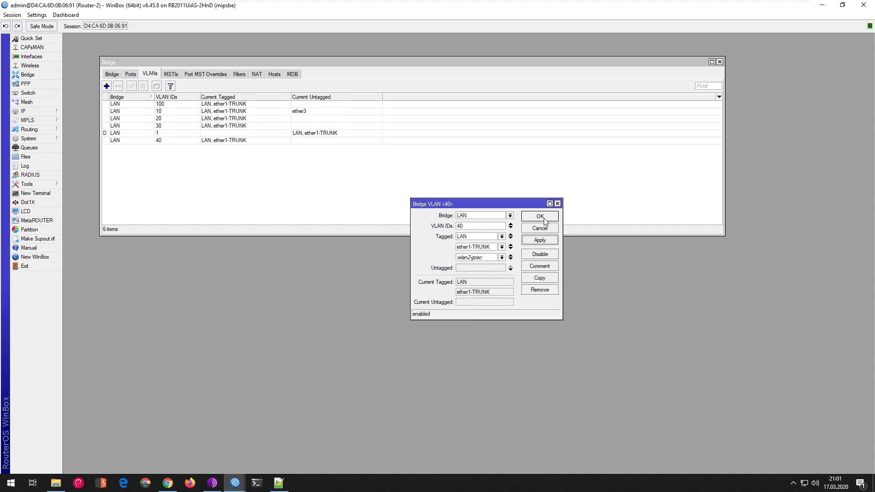
left_click(544, 217)
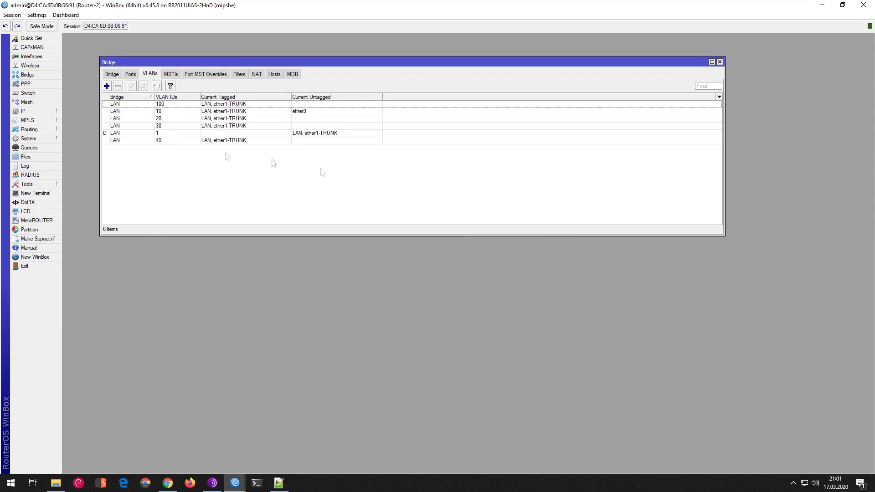
- Add wlan1 as a member of the existing bridge VLAN 30
double_click(168, 127)
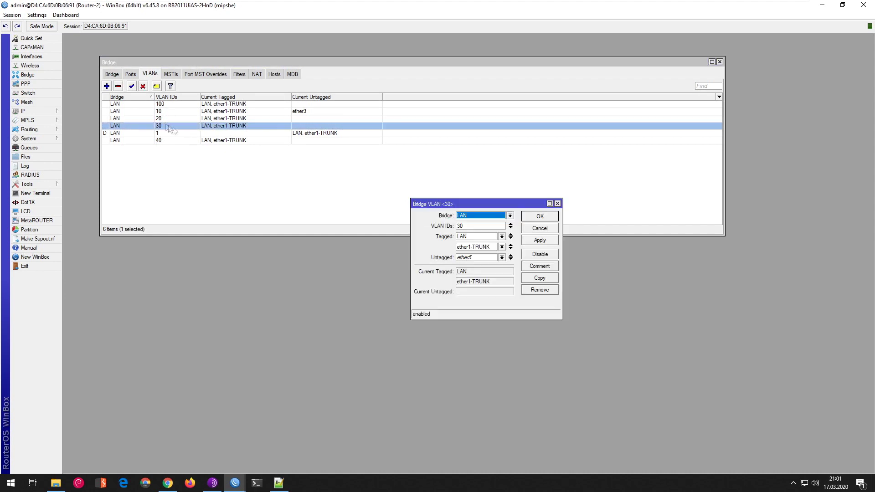
left_click(511, 249)
left_click(502, 257)
left_click(477, 358)
left_click(539, 240)
left_click(539, 216)
left_click(131, 74)
- Add wlan1 as a bridge port with PVID 30
left_click(106, 86)
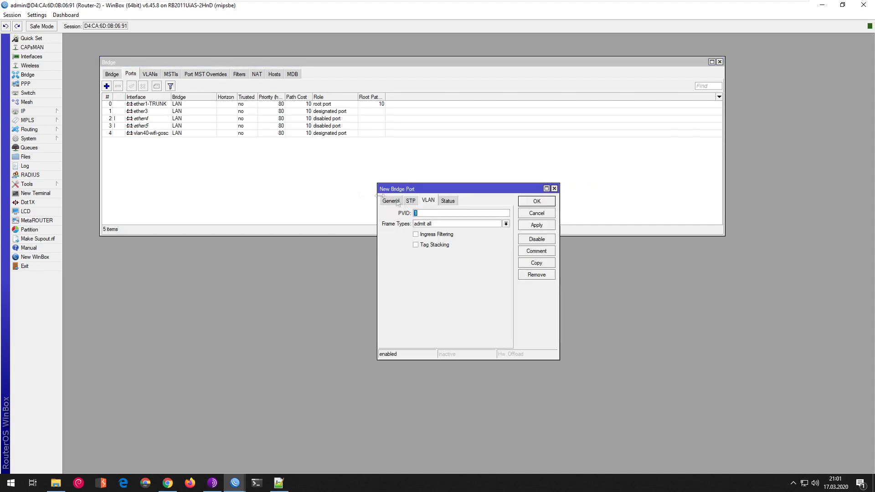
left_click(428, 216)
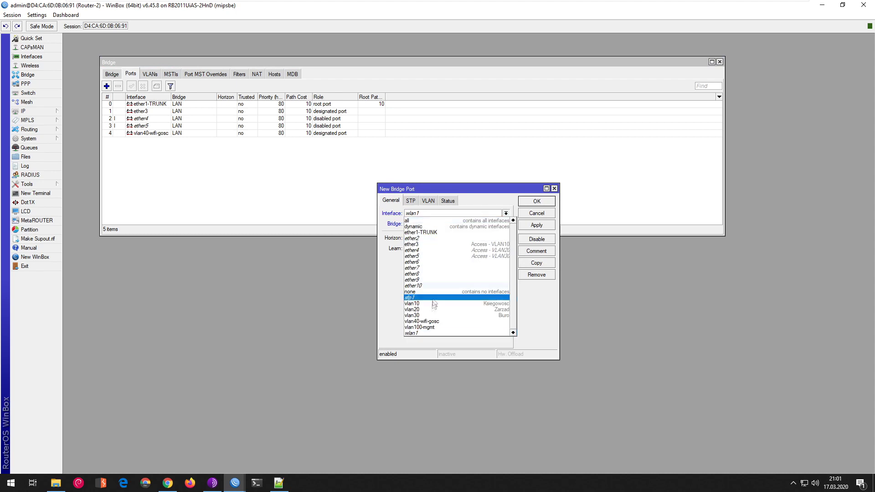
left_click(436, 327)
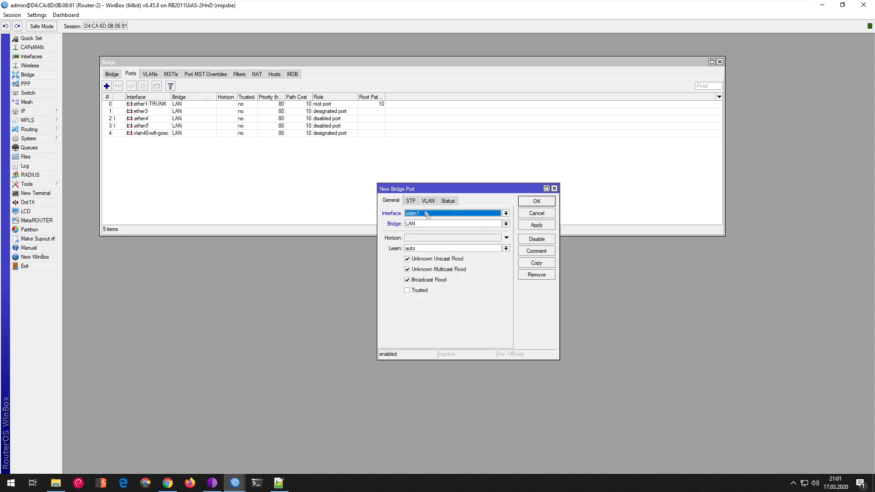
left_click(428, 201)
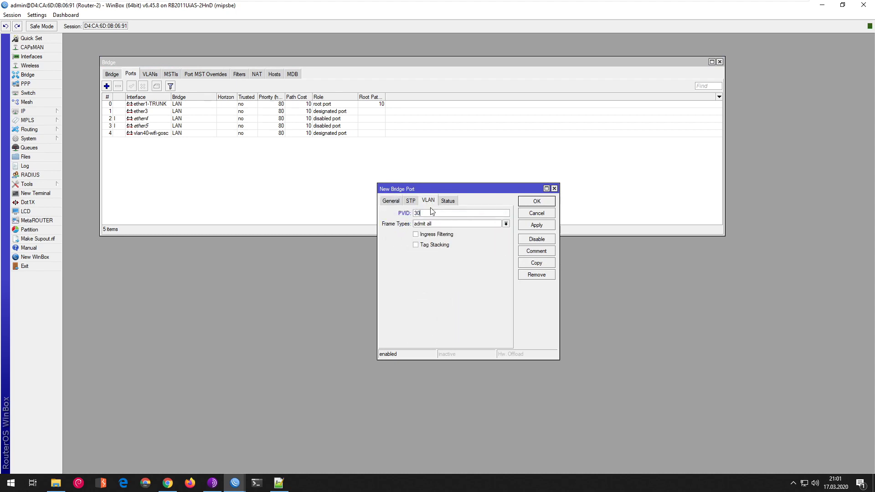
left_click(537, 202)
- Add wlan2-gosc as a bridge port with PVID 40
left_click(107, 86)
left_click(391, 201)
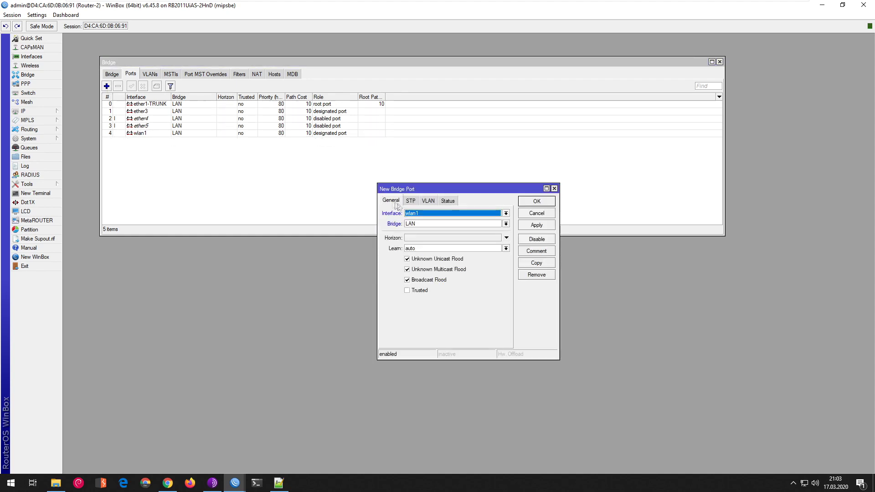
left_click(433, 213)
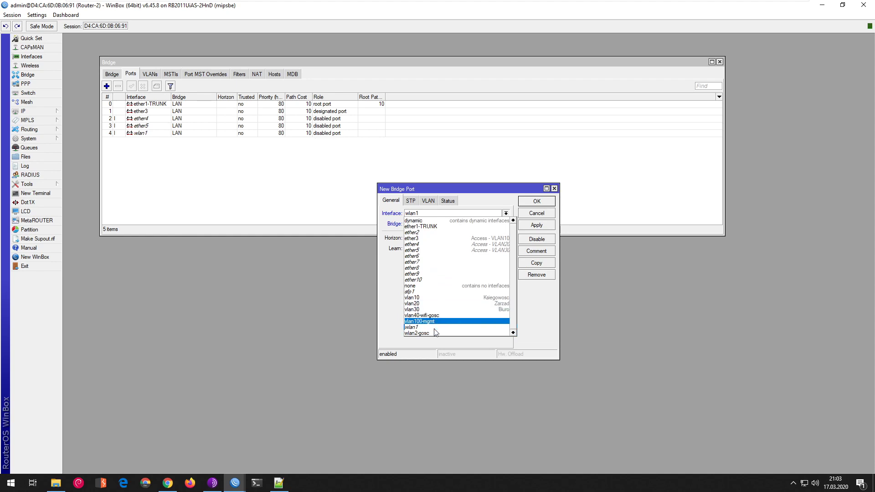
left_click(430, 334)
left_click(428, 201)
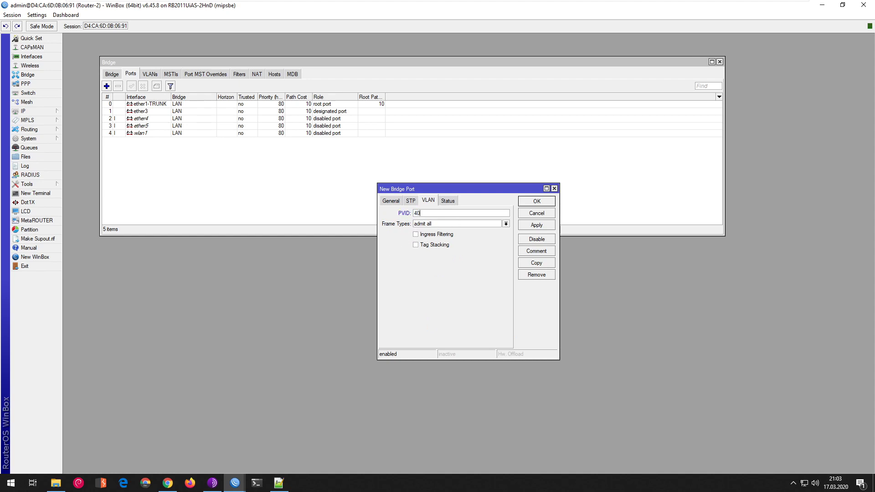
left_click(540, 227)
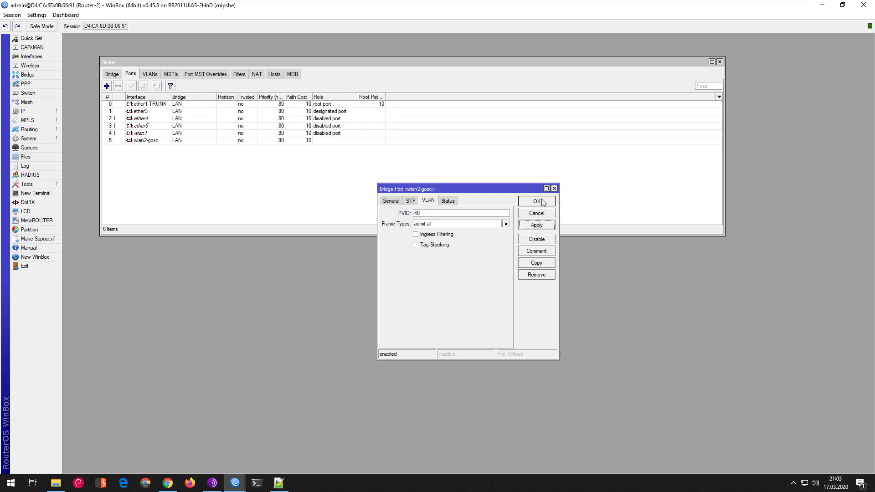
left_click(542, 201)
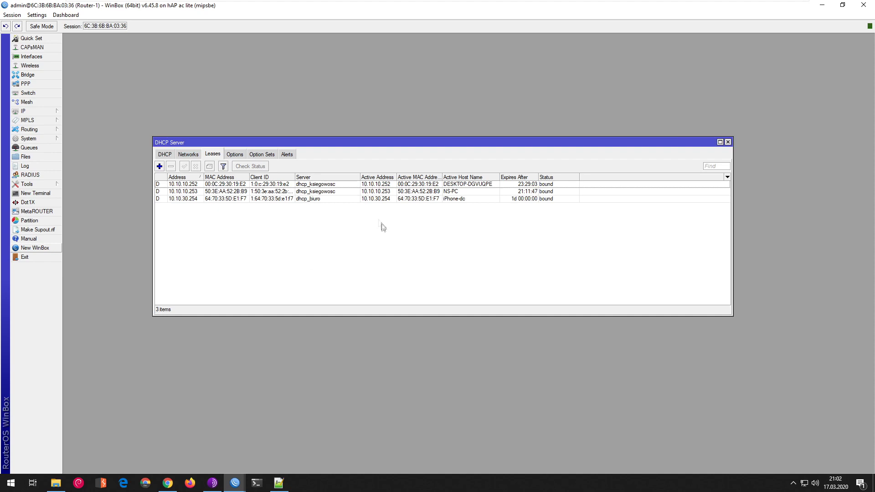
- Check the 10.10.30.254 lease, then the guest's new 10.10.40.250 lease from dhcp_wifi_gosc
left_click(365, 201)
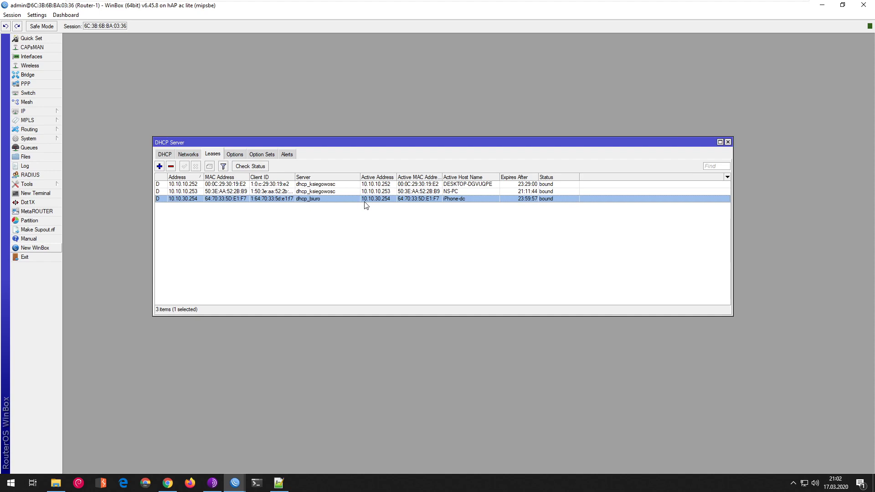
left_click(343, 206)
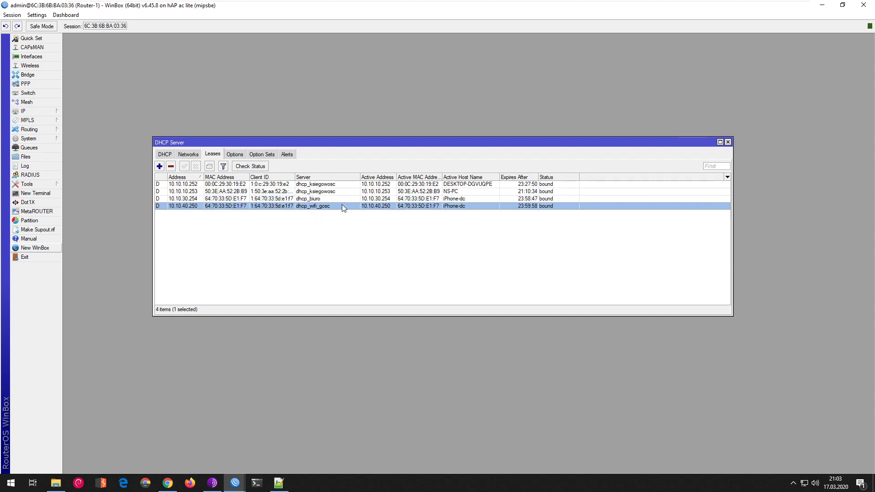